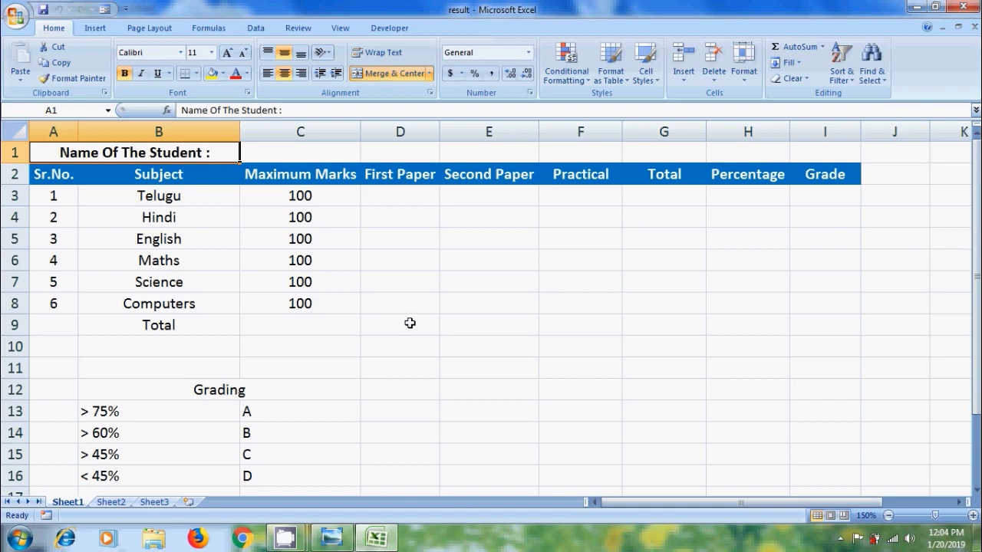
Restrict the First Paper and Second Paper cells D3:E6 to whole numbers between 0 and 50 with data validation.
{"action": "left_click_drag", "start_coordinate": [393, 193], "coordinate": [473, 254]}
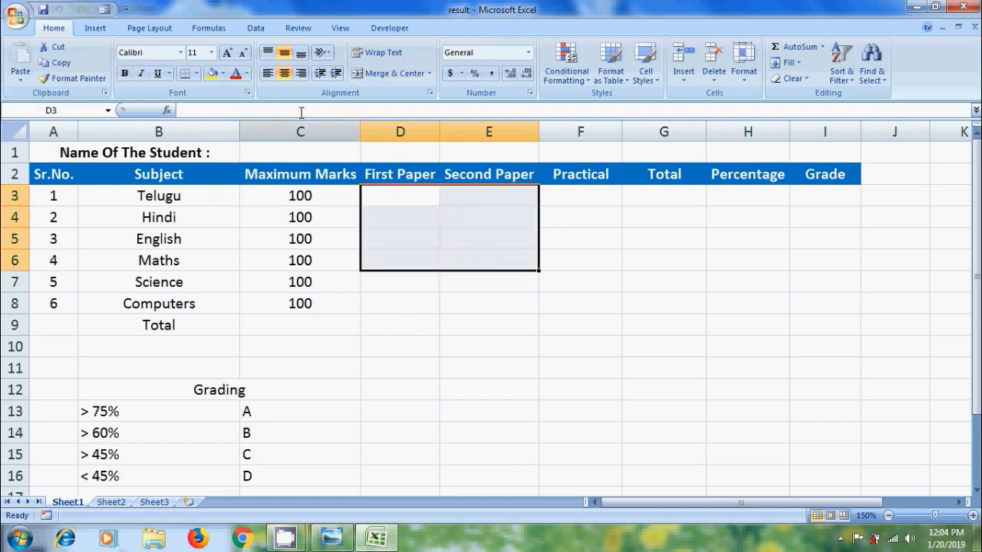
{"action": "left_click", "coordinate": [257, 29]}
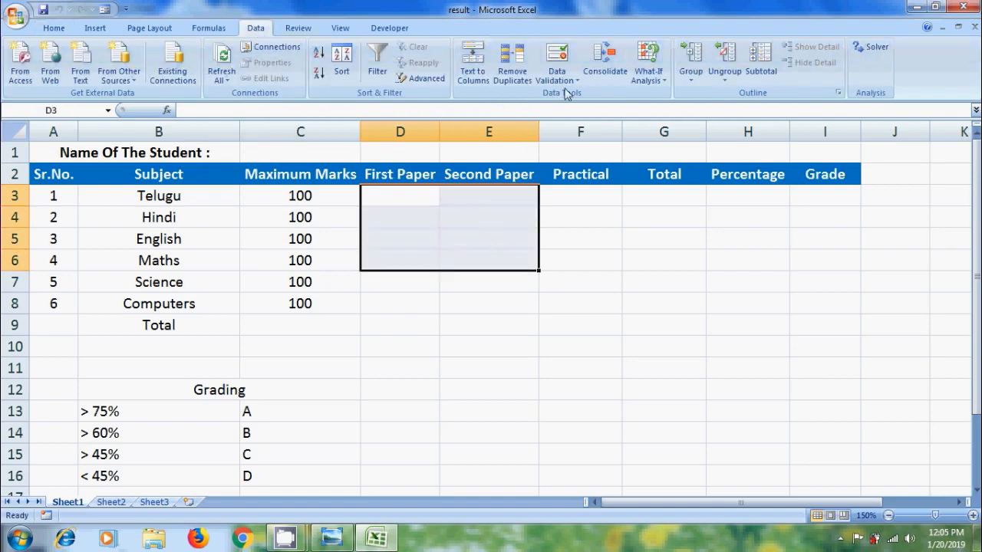
{"action": "left_click", "coordinate": [572, 83]}
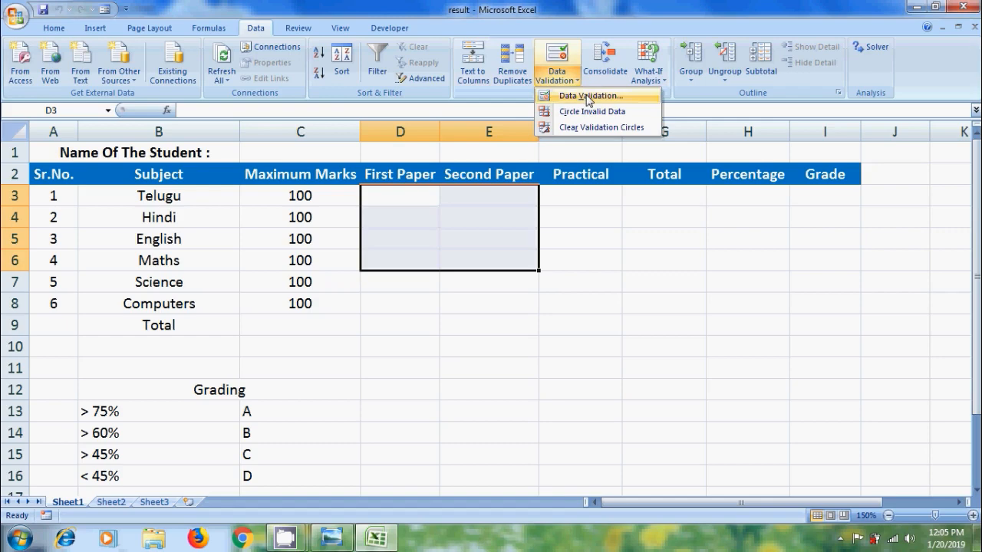
{"action": "left_click", "coordinate": [588, 97]}
{"action": "left_click", "coordinate": [487, 323]}
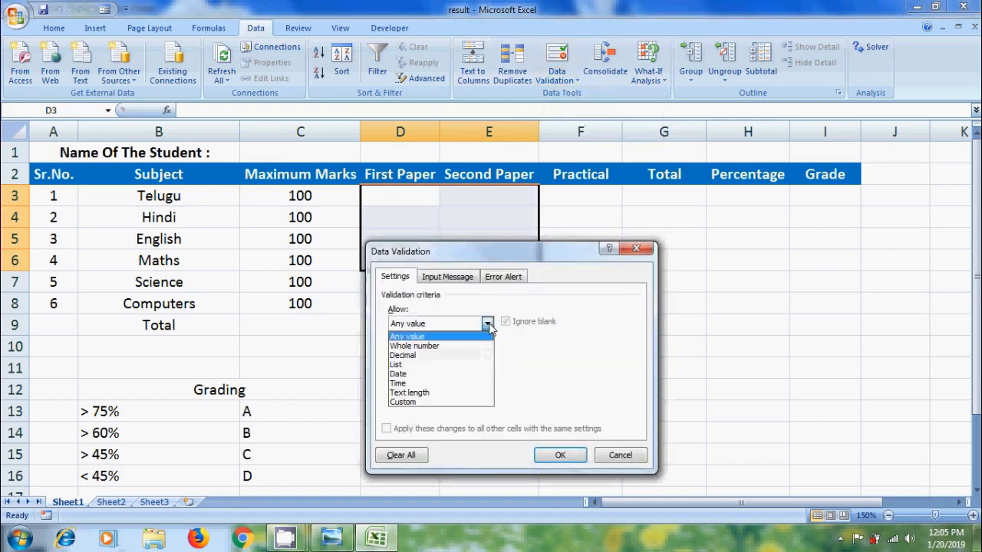
{"action": "left_click", "coordinate": [471, 346]}
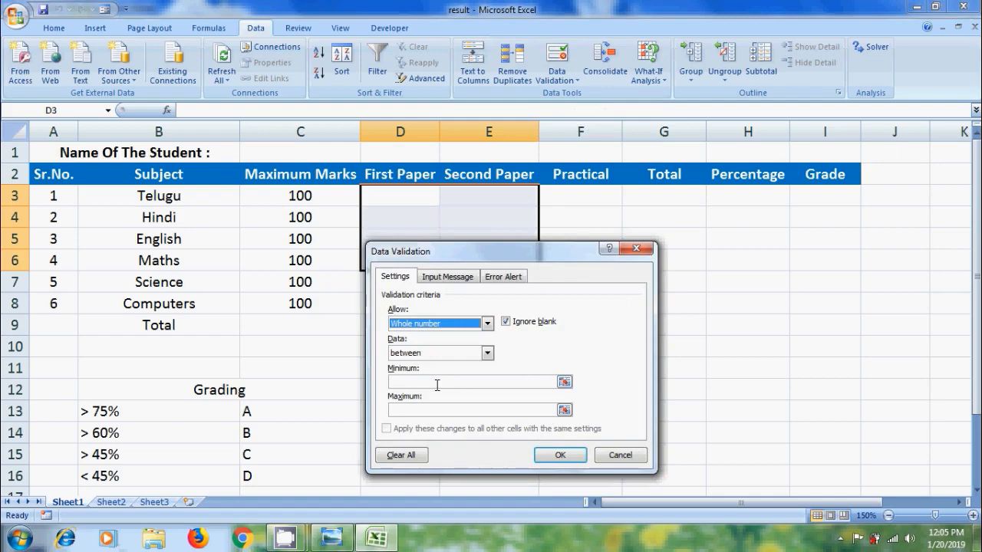
{"action": "left_click", "coordinate": [439, 382]}
{"action": "type", "text": "0"}
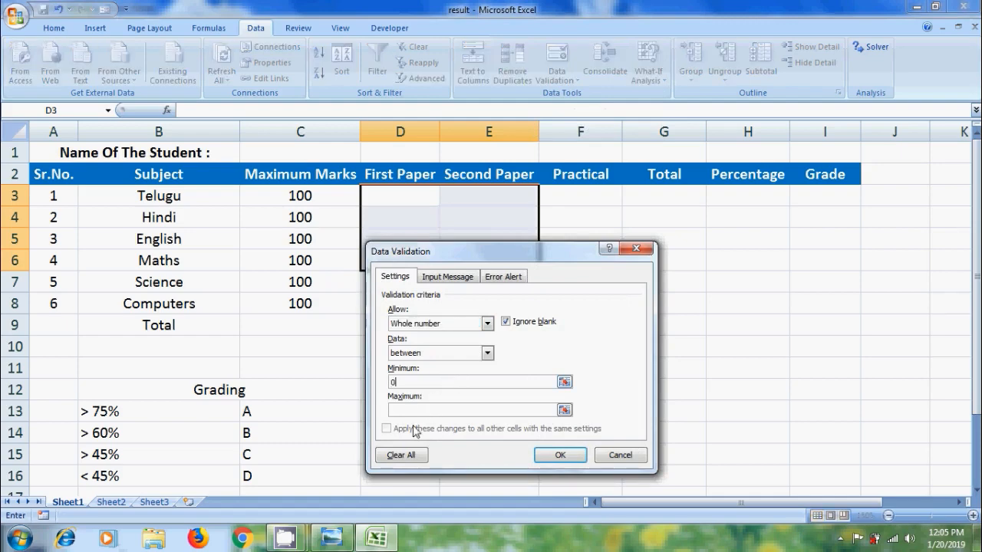
{"action": "left_click", "coordinate": [420, 410]}
{"action": "type", "text": "50"}
Add an error alert titled "Enter Number below 50" with the message "You have entered number more than 50" and apply the validation.
{"action": "left_click", "coordinate": [506, 278]}
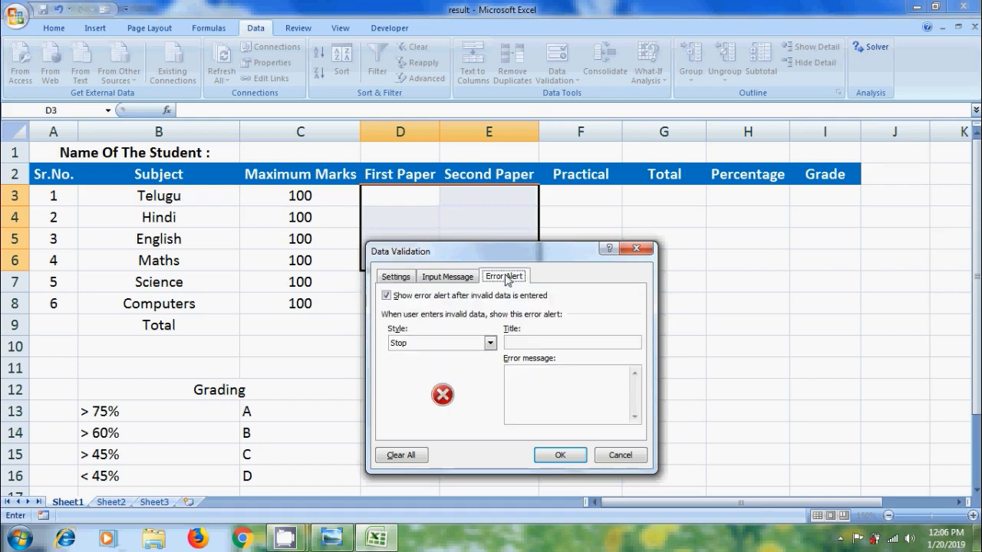
{"action": "left_click", "coordinate": [539, 342]}
{"action": "type", "text": "En"}
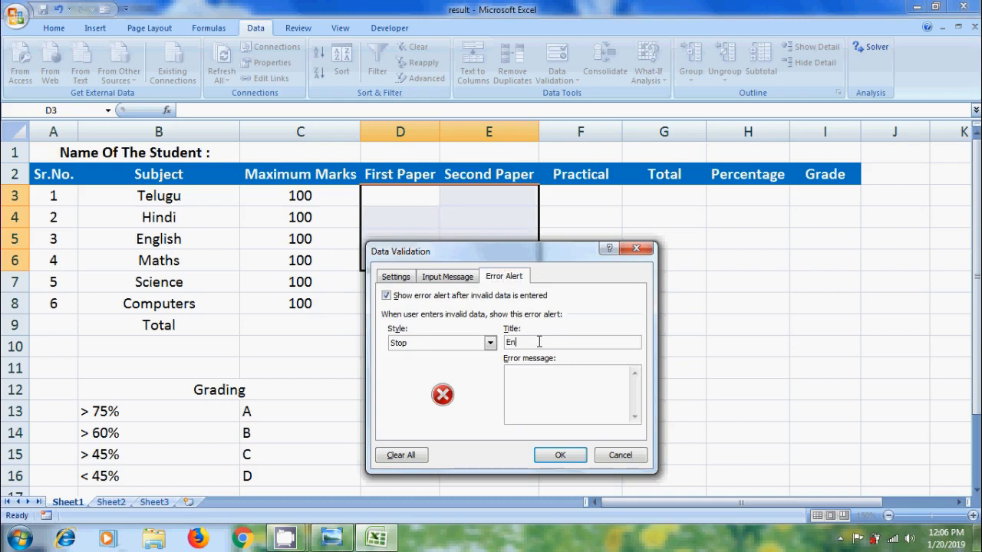
{"action": "type", "text": "ter Number below 50Yo"}
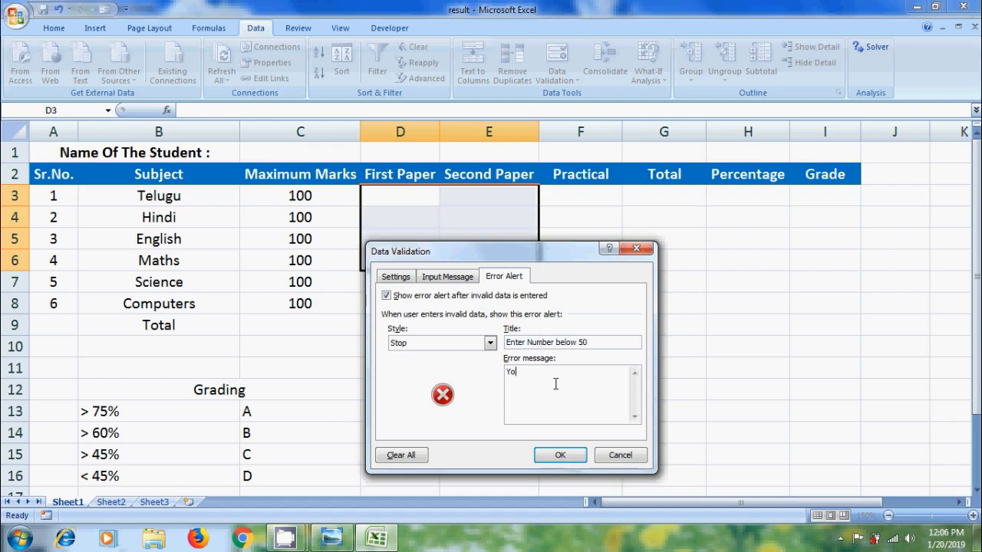
{"action": "type", "text": "u have entered number more than 50"}
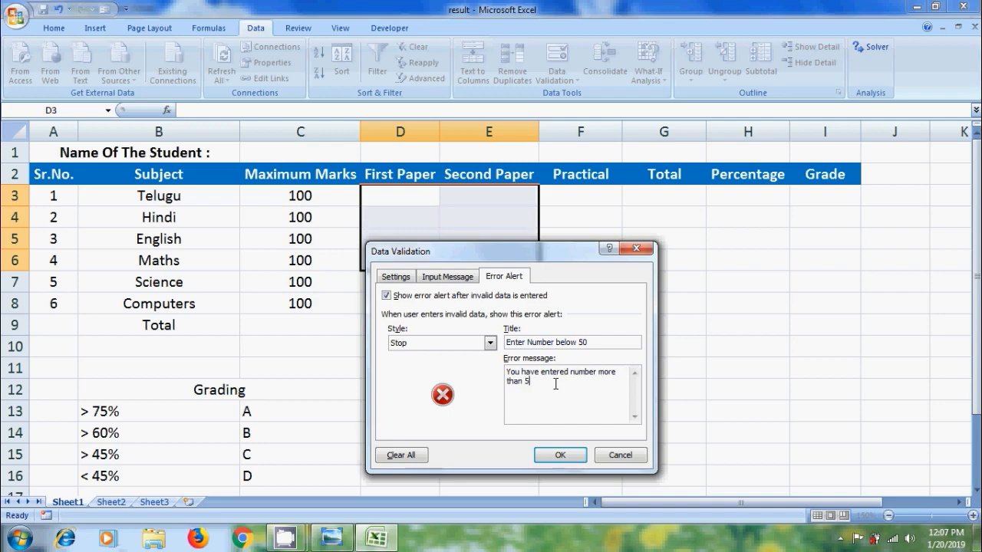
{"action": "left_click", "coordinate": [570, 455]}
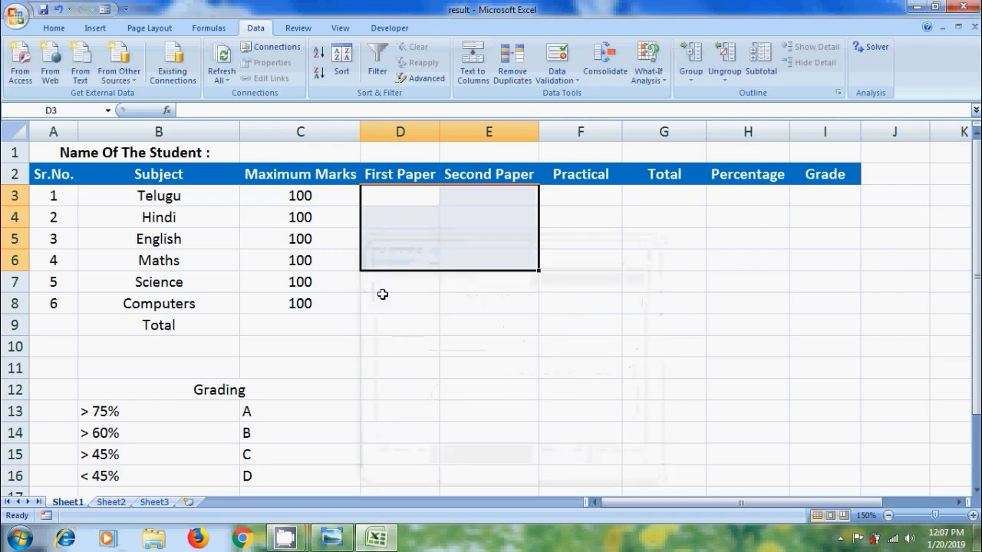
Test the validation on the Telugu First Paper cell D3 by trying 51, -1 and 25.
{"action": "left_click", "coordinate": [391, 198]}
{"action": "type", "text": "51"}
{"action": "key", "text": "Return"}
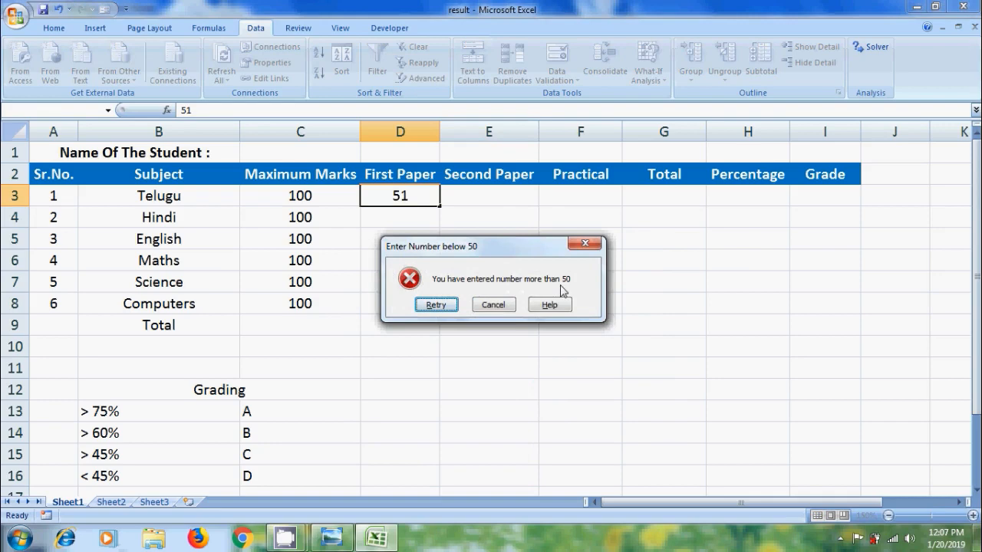
{"action": "left_click", "coordinate": [495, 305]}
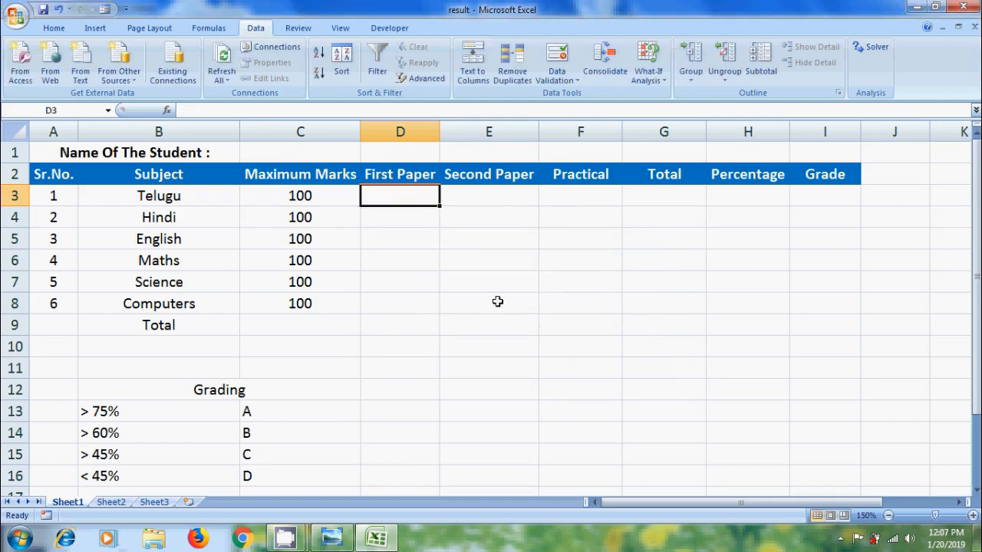
{"action": "type", "text": "-1"}
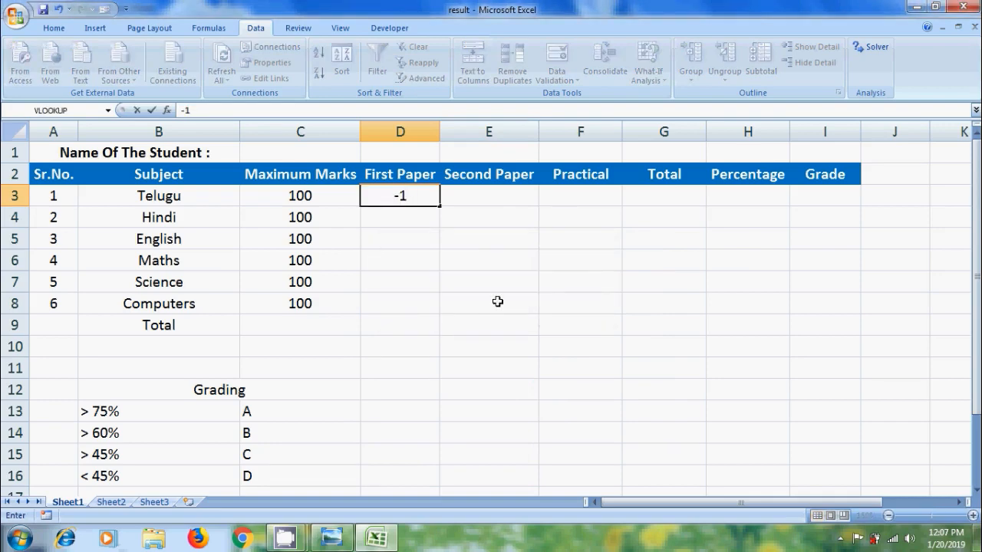
{"action": "key", "text": "Return"}
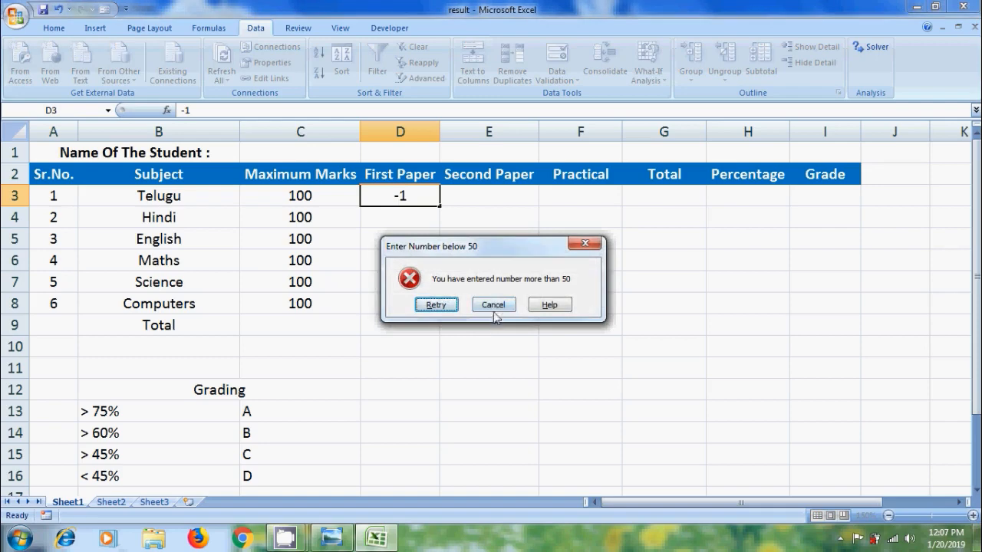
{"action": "left_click", "coordinate": [498, 307]}
{"action": "type", "text": "25"}
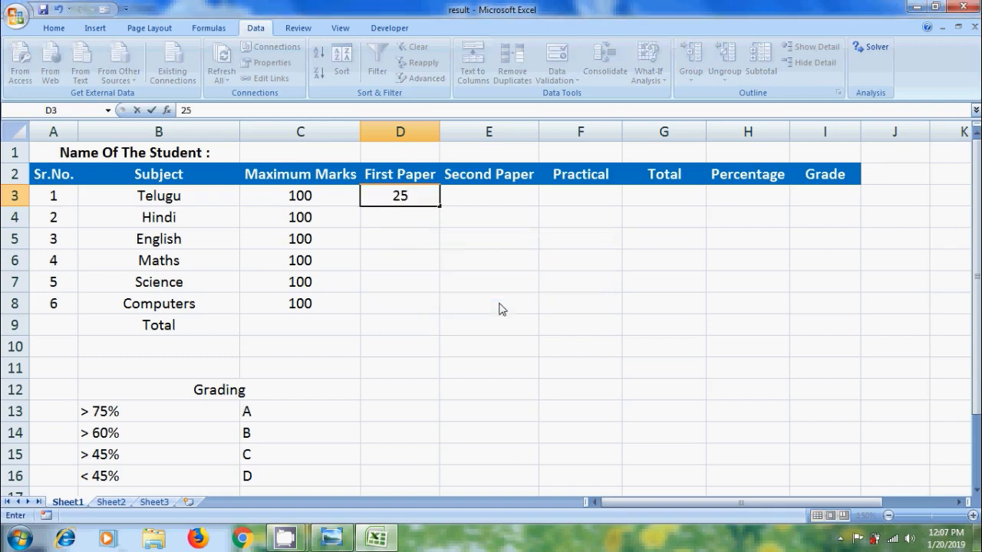
{"action": "key", "text": "Return"}
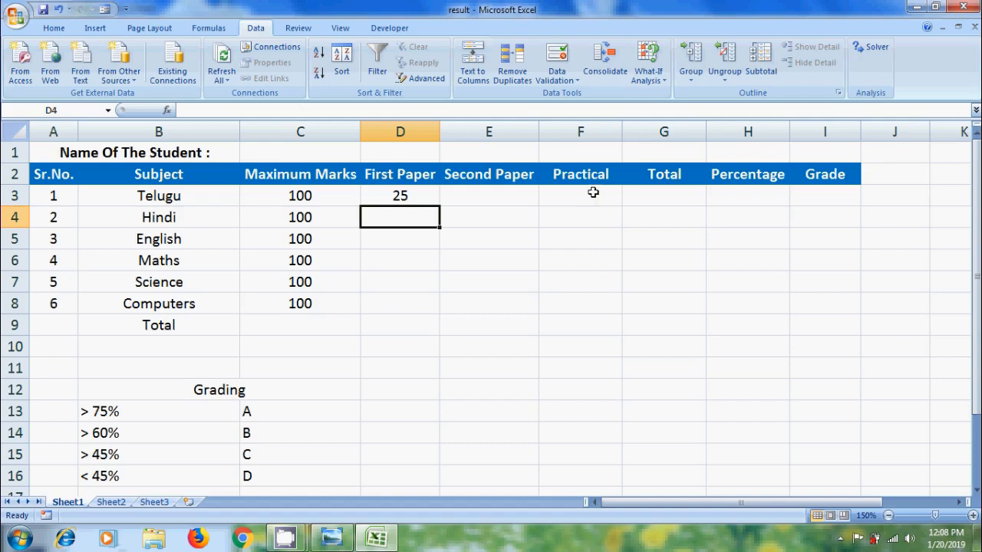
Restrict the Practical cells F3:F6 to whole numbers equal to 0 with data validation.
{"action": "left_click_drag", "start_coordinate": [593, 193], "coordinate": [592, 260]}
{"action": "left_click", "coordinate": [574, 80]}
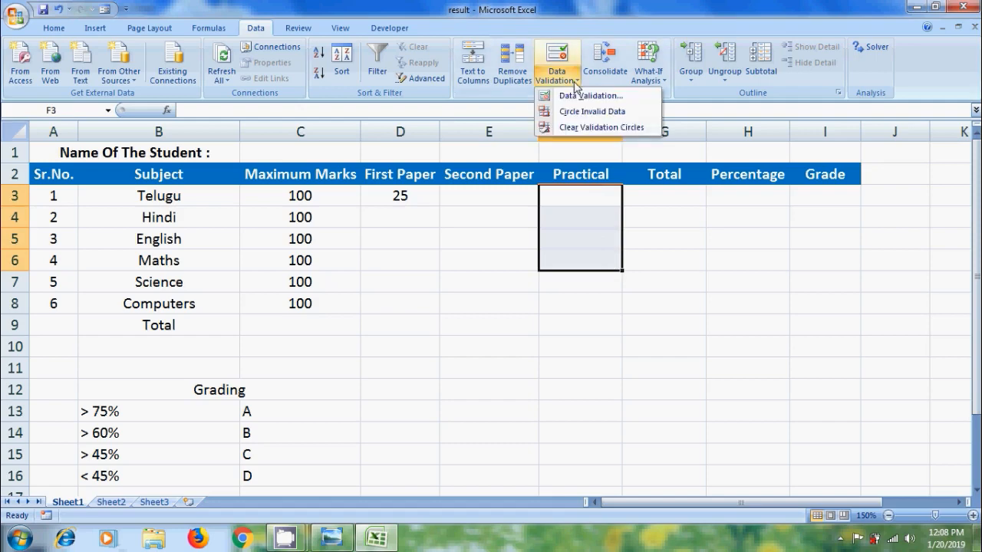
{"action": "left_click", "coordinate": [590, 96]}
{"action": "left_click", "coordinate": [405, 278]}
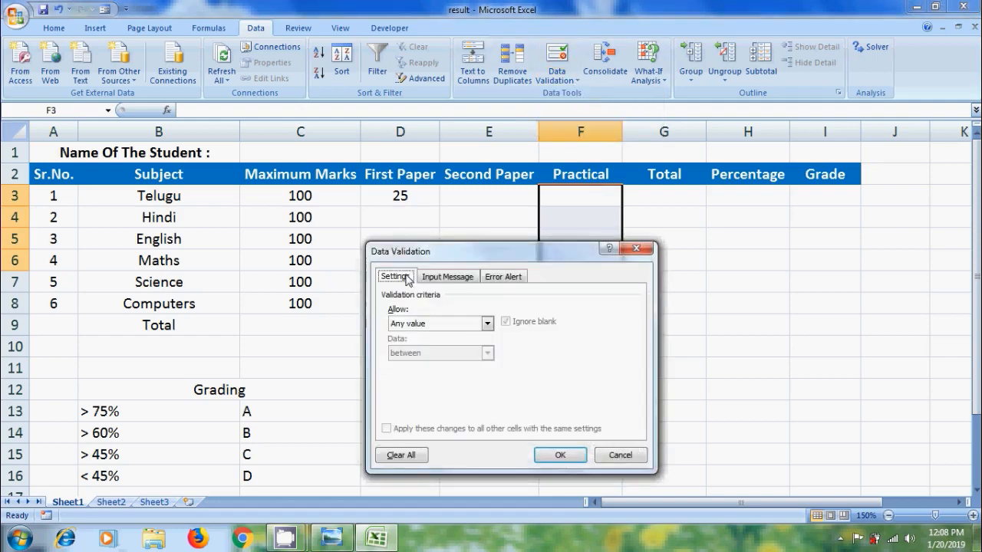
{"action": "left_click", "coordinate": [486, 323]}
{"action": "left_click", "coordinate": [453, 347]}
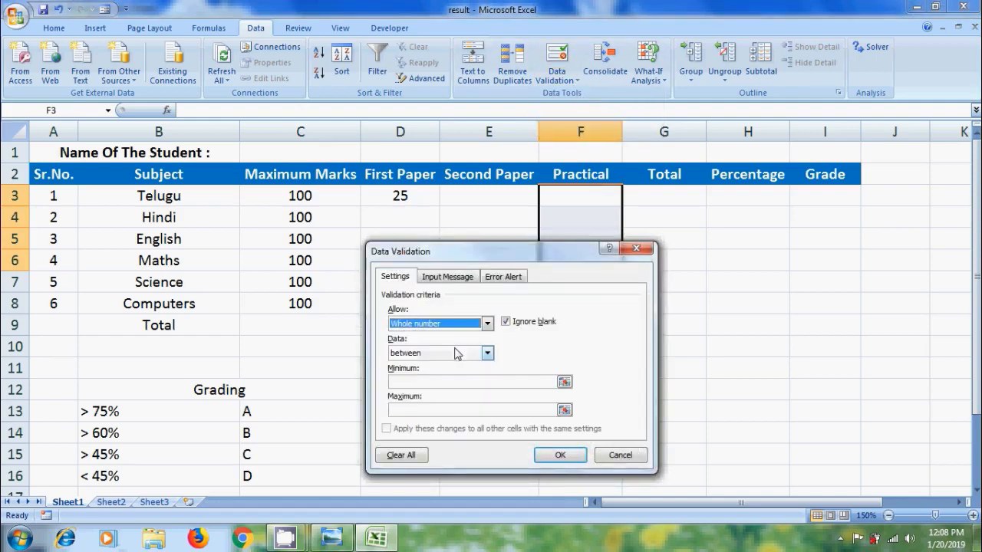
{"action": "left_click", "coordinate": [487, 353]}
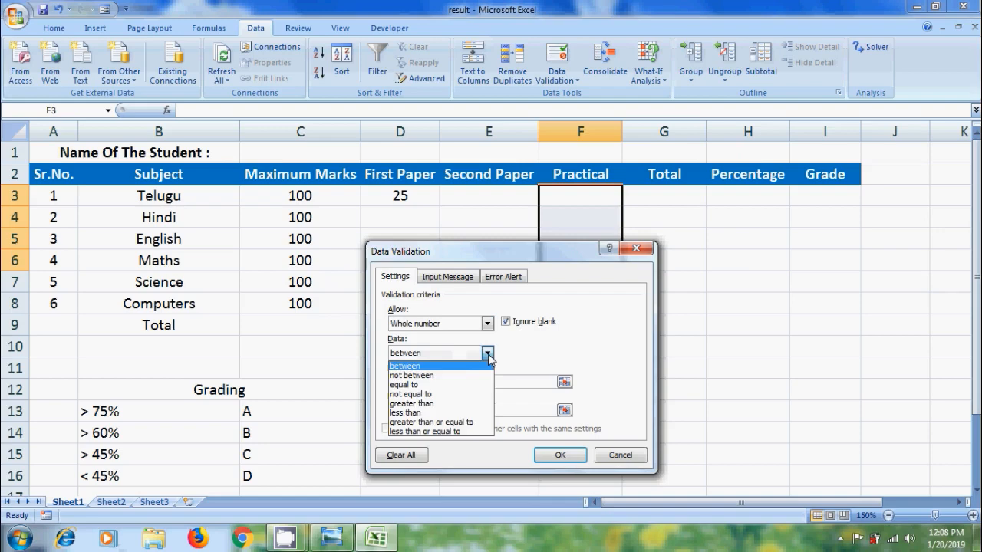
{"action": "left_click", "coordinate": [439, 385]}
{"action": "type", "text": "0"}
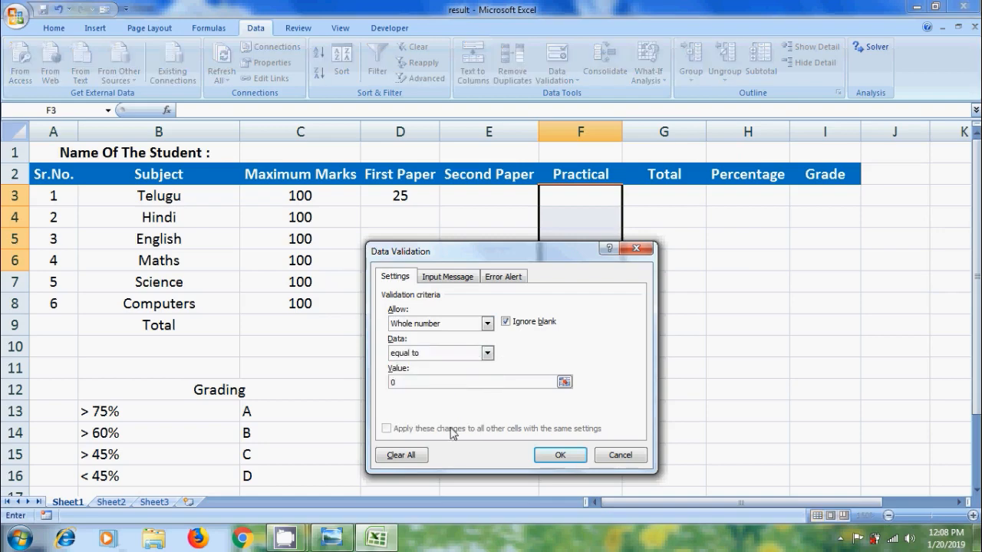
{"action": "left_click", "coordinate": [558, 455]}
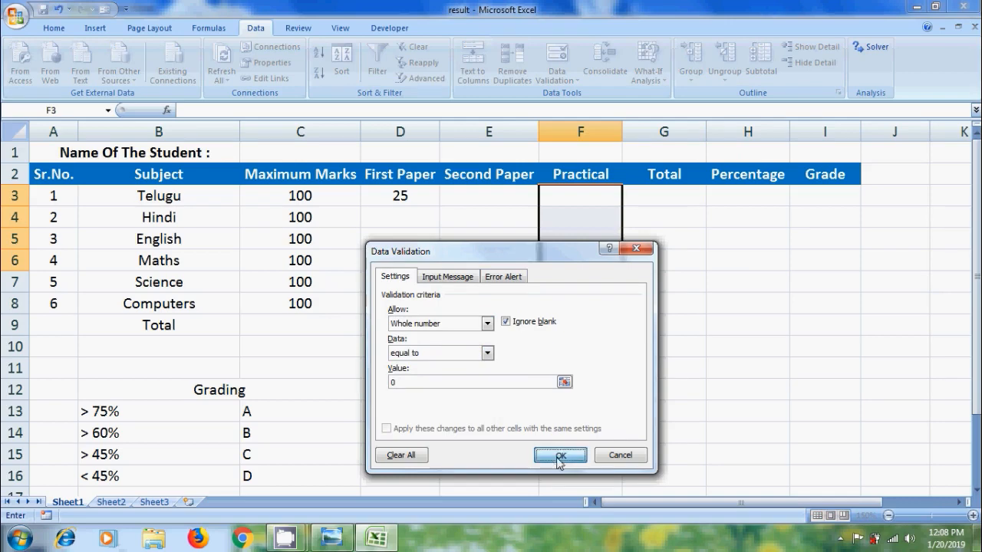
Test the Practical validation by trying 25 in cell F3, and discard the entry.
{"action": "left_click", "coordinate": [576, 198]}
{"action": "type", "text": "25"}
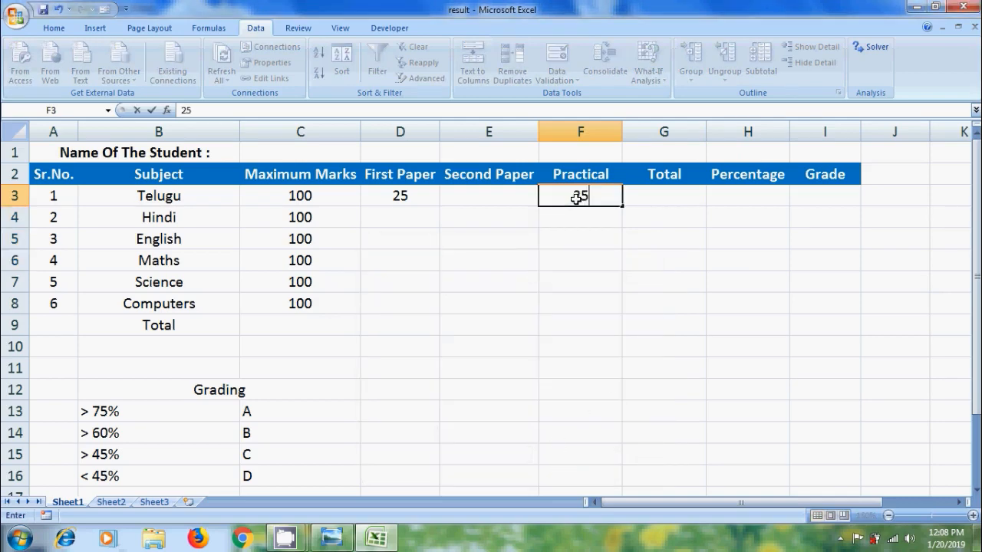
{"action": "key", "text": "Return"}
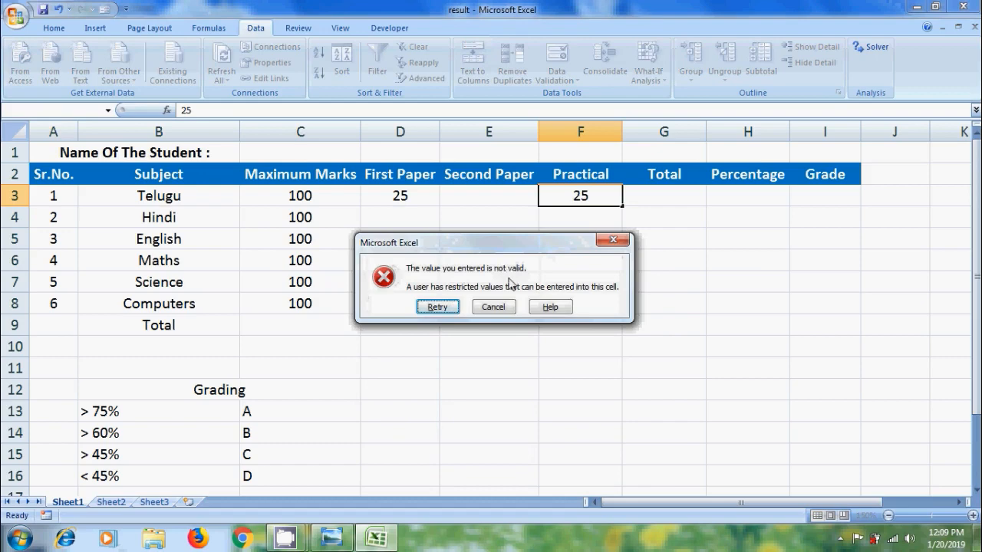
{"action": "left_click", "coordinate": [493, 307]}
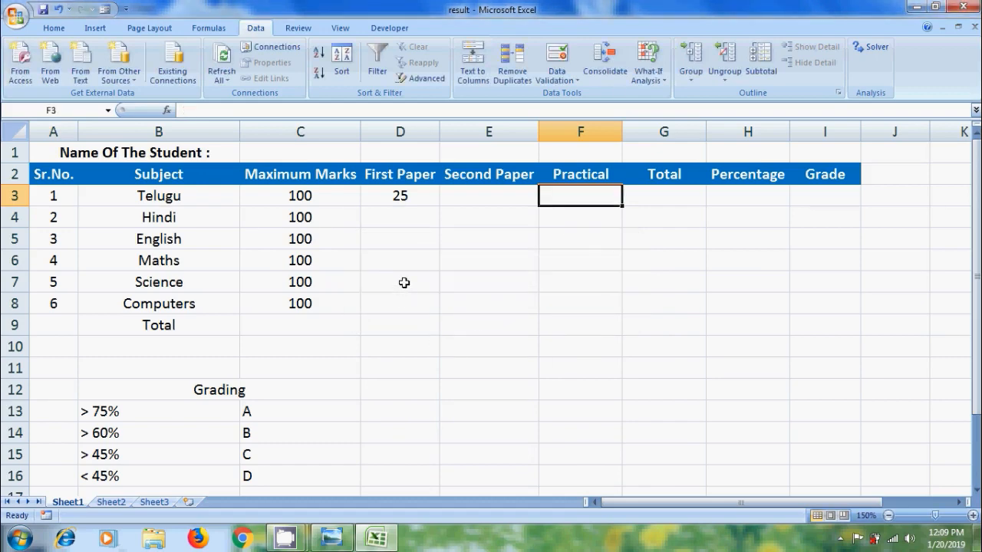
Restrict the Science and Computers paper marks in D7:E8 to whole numbers between 0 and 40 with data validation.
{"action": "left_click_drag", "start_coordinate": [404, 282], "coordinate": [476, 303]}
{"action": "left_click", "coordinate": [571, 83]}
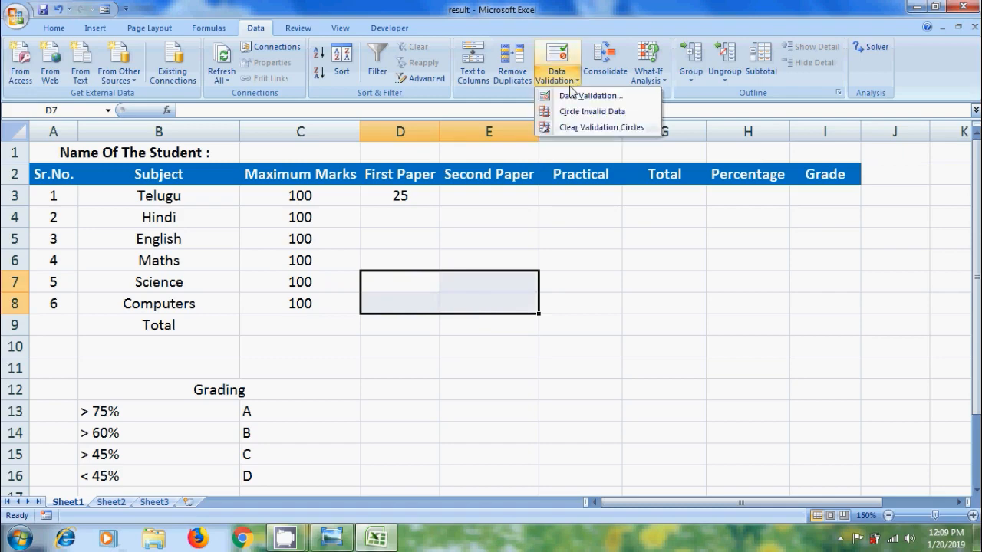
{"action": "left_click", "coordinate": [572, 95]}
{"action": "left_click", "coordinate": [487, 323]}
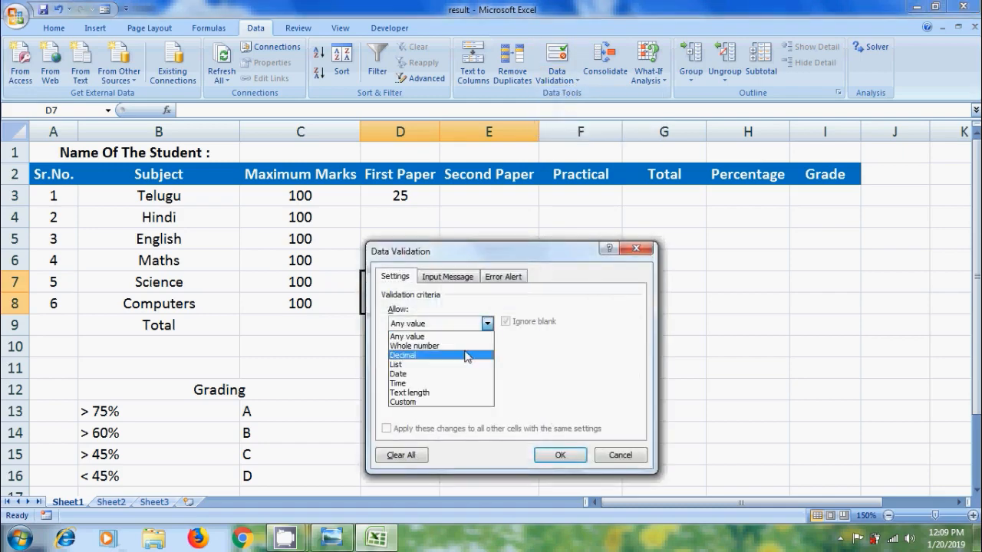
{"action": "left_click", "coordinate": [464, 346]}
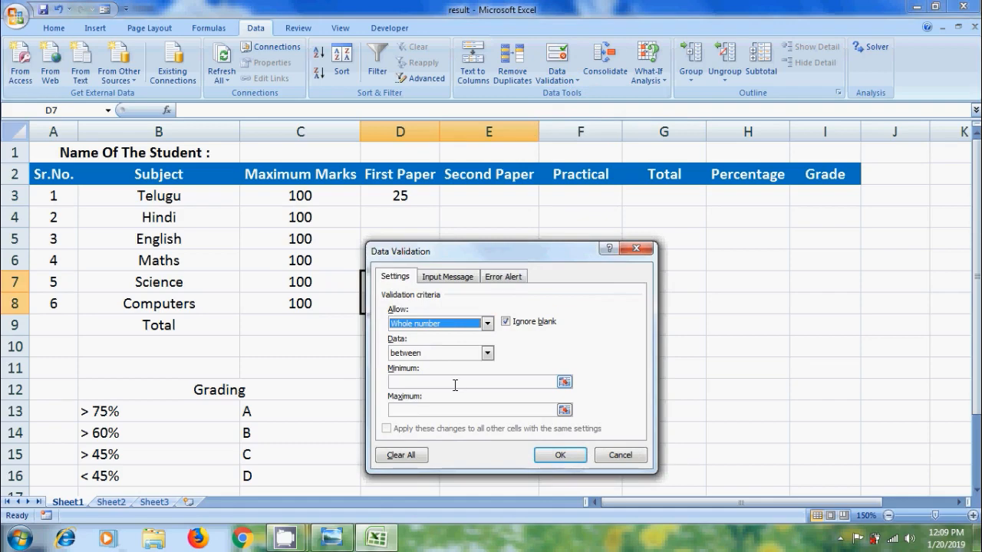
{"action": "left_click", "coordinate": [454, 386]}
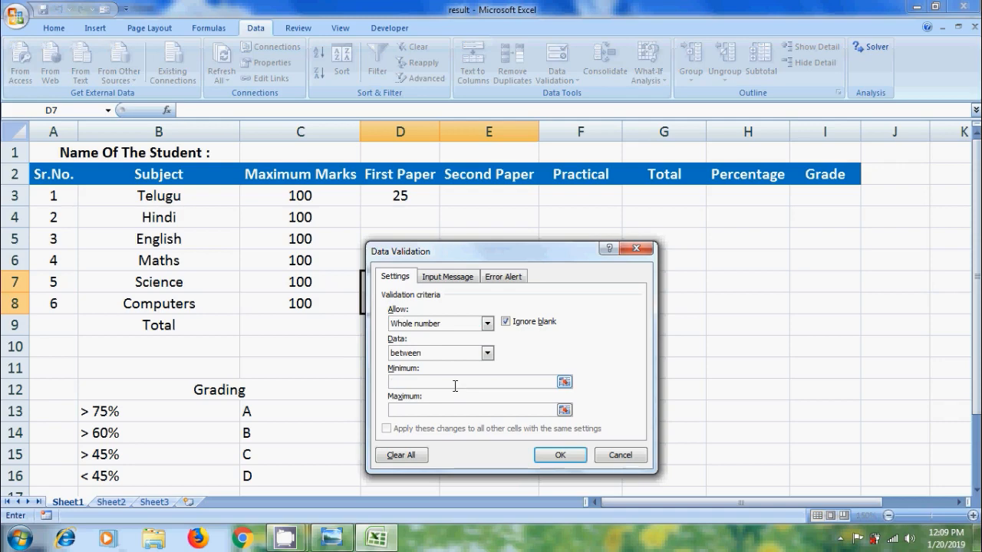
{"action": "type", "text": "0"}
{"action": "left_click", "coordinate": [428, 408]}
{"action": "type", "text": "40"}
{"action": "left_click", "coordinate": [564, 455]}
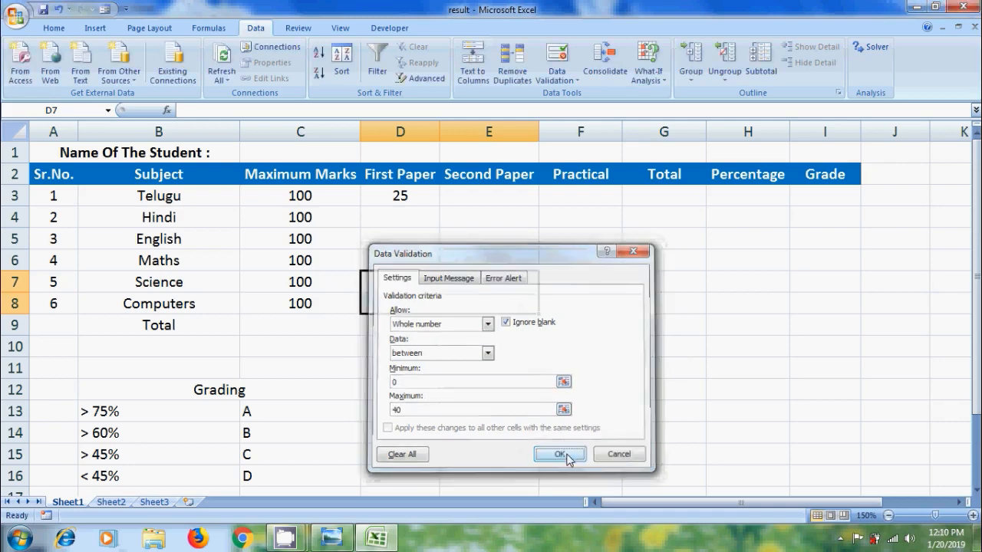
Restrict the Science and Computers Practical marks in F7:F8 to whole numbers between 0 and 25 with data validation.
{"action": "left_click_drag", "start_coordinate": [597, 281], "coordinate": [600, 305]}
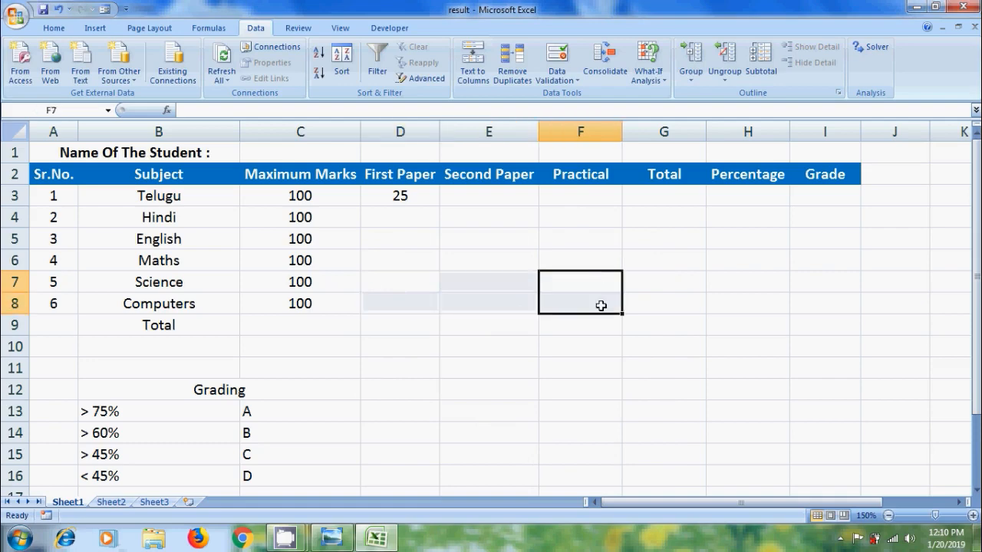
{"action": "left_click", "coordinate": [557, 77]}
{"action": "left_click", "coordinate": [583, 95]}
{"action": "left_click", "coordinate": [487, 323]}
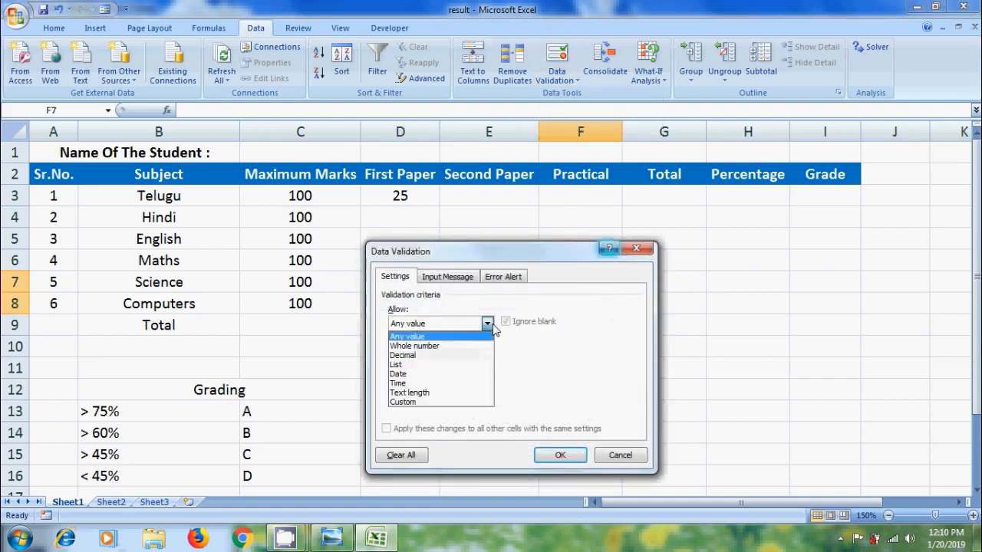
{"action": "left_click", "coordinate": [418, 346]}
{"action": "left_click", "coordinate": [432, 384]}
{"action": "type", "text": "0"}
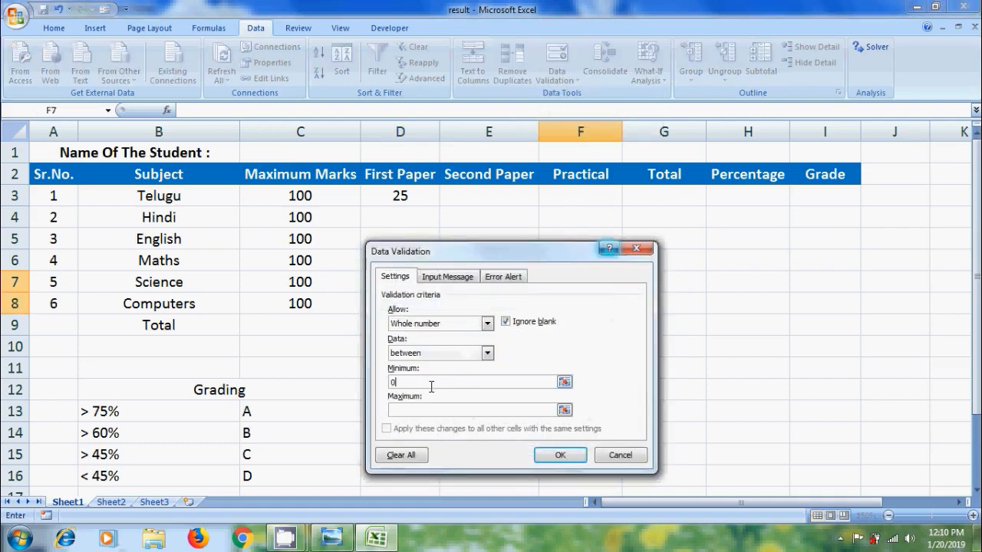
{"action": "left_click", "coordinate": [416, 410]}
{"action": "type", "text": "25"}
{"action": "left_click", "coordinate": [561, 455]}
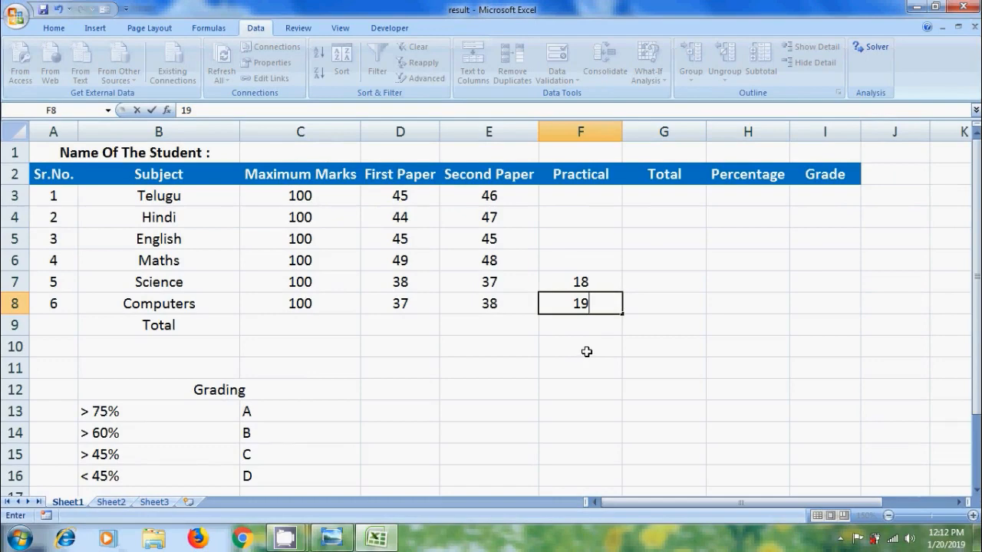
Total the Telugu marks in G3 with =SUM(D3:F3) and fill the formula down to G8.
{"action": "left_click", "coordinate": [679, 198]}
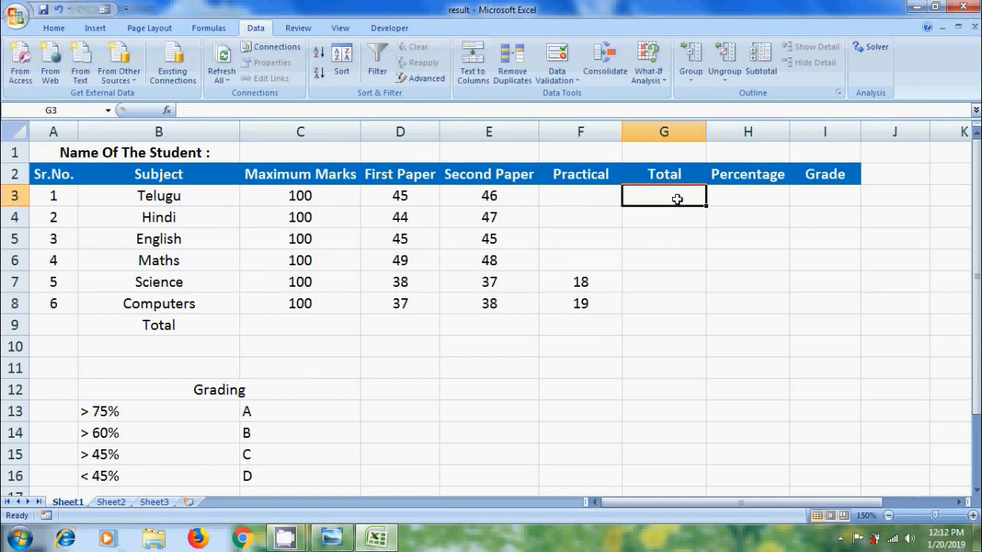
{"action": "left_click", "coordinate": [54, 28]}
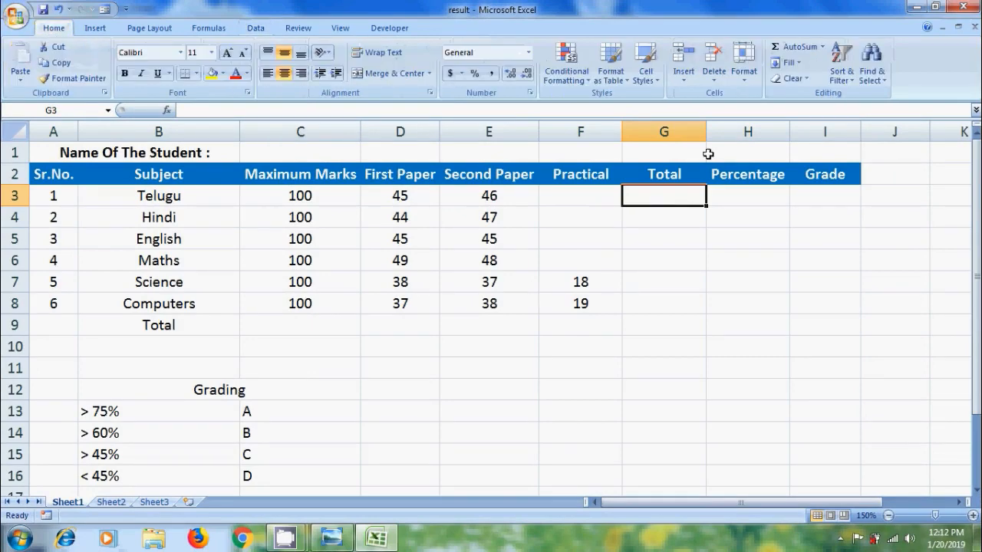
{"action": "left_click", "coordinate": [801, 46]}
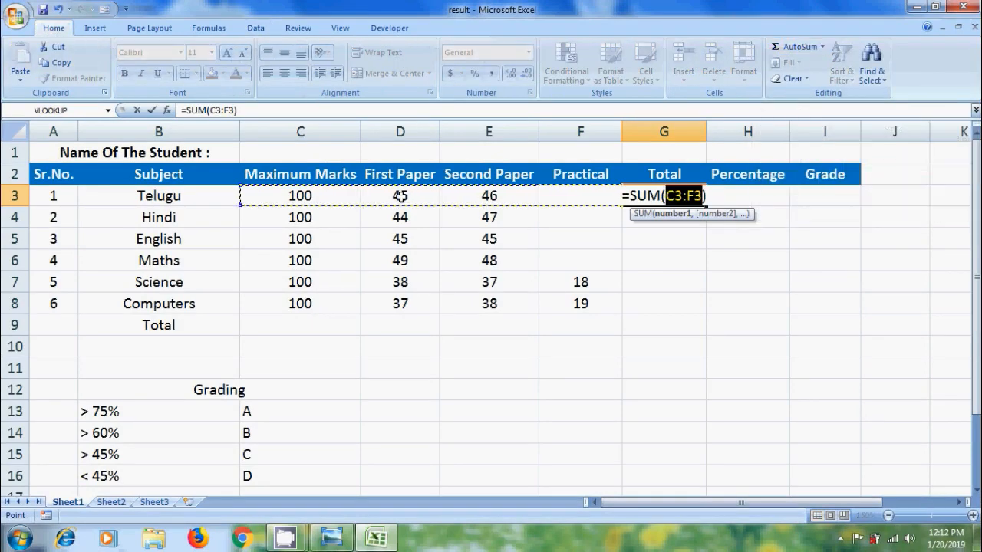
{"action": "left_click_drag", "start_coordinate": [399, 196], "coordinate": [557, 197]}
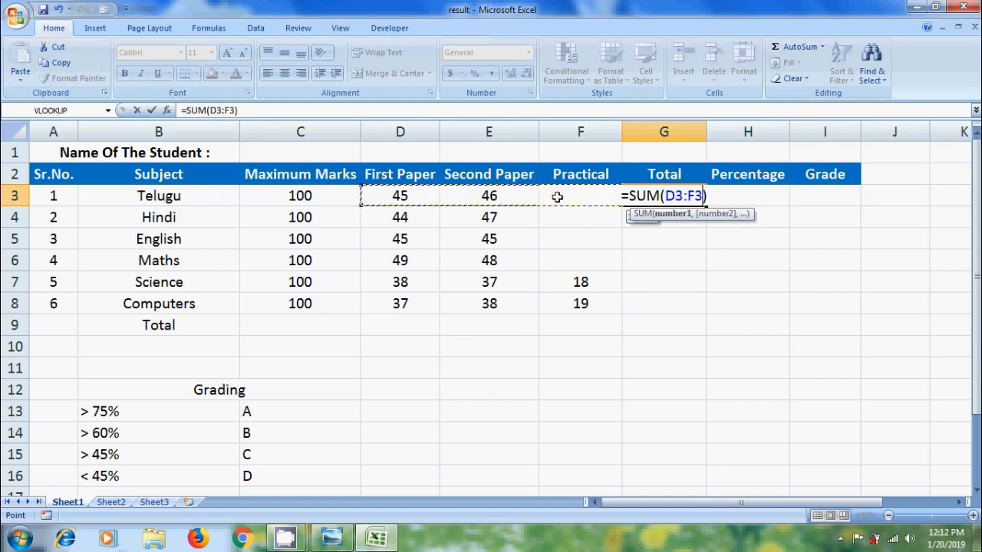
{"action": "key", "text": "Return"}
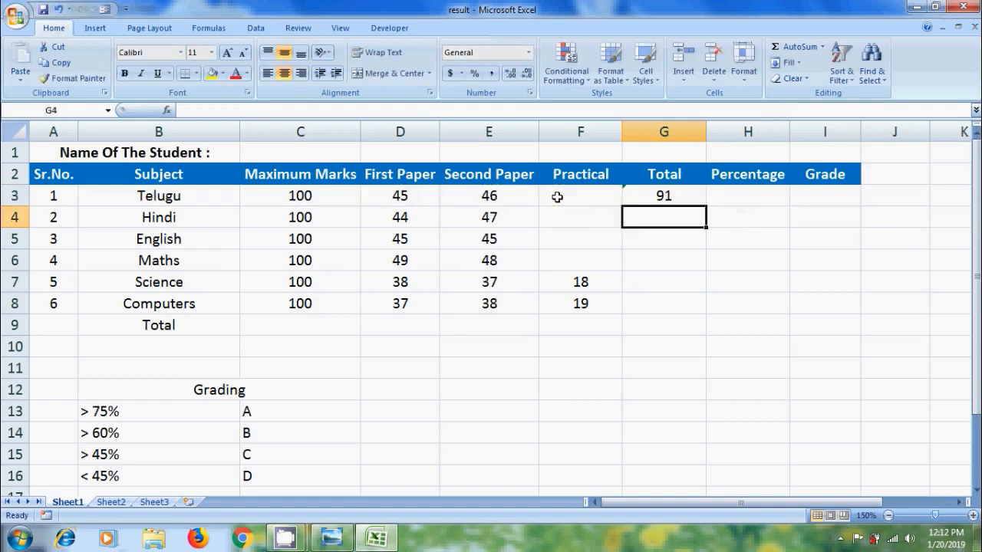
{"action": "left_click", "coordinate": [692, 195]}
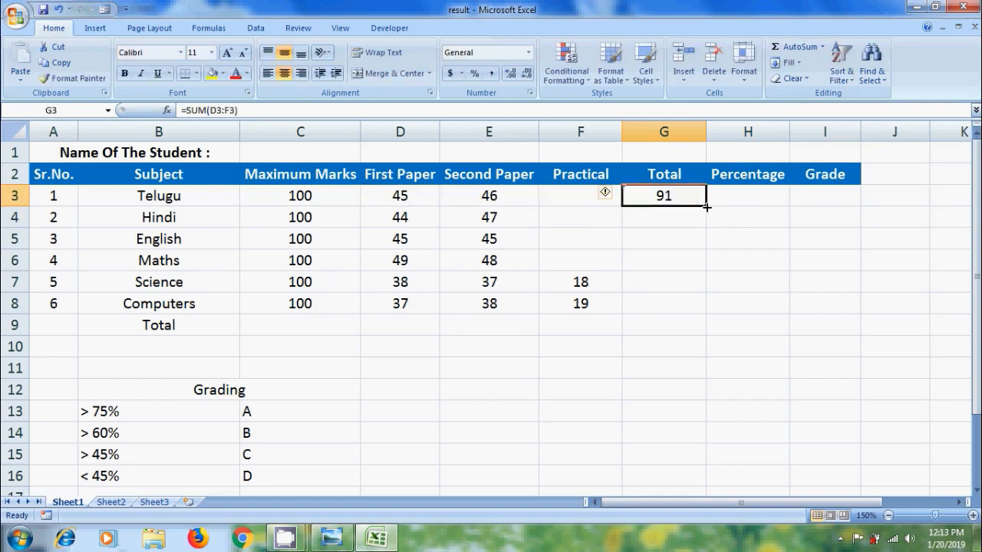
{"action": "left_click_drag", "start_coordinate": [706, 209], "coordinate": [698, 312]}
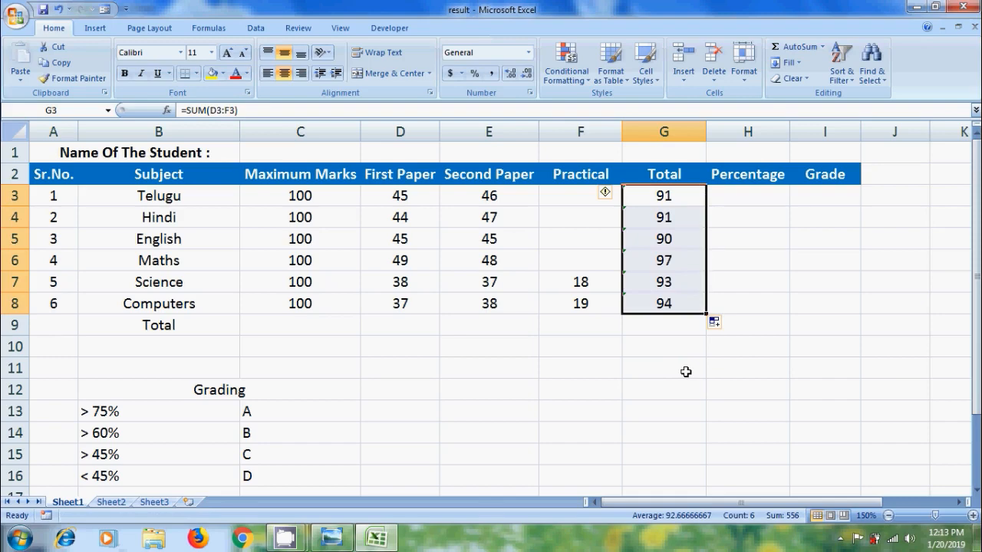
Calculate the Telugu percentage in H3 with the formula =G3/C3.
{"action": "left_click", "coordinate": [755, 200]}
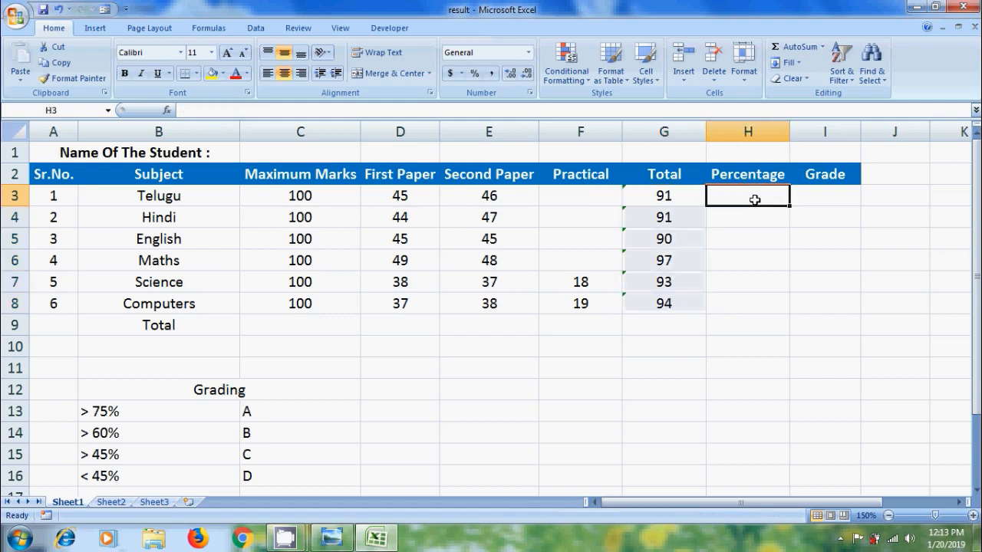
{"action": "type", "text": "="}
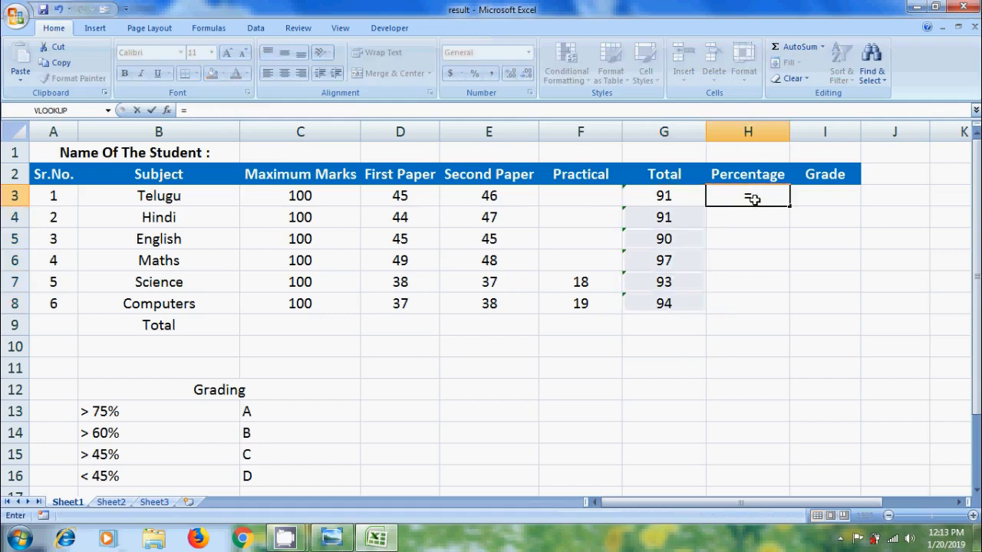
{"action": "left_click", "coordinate": [673, 197]}
{"action": "type", "text": "/"}
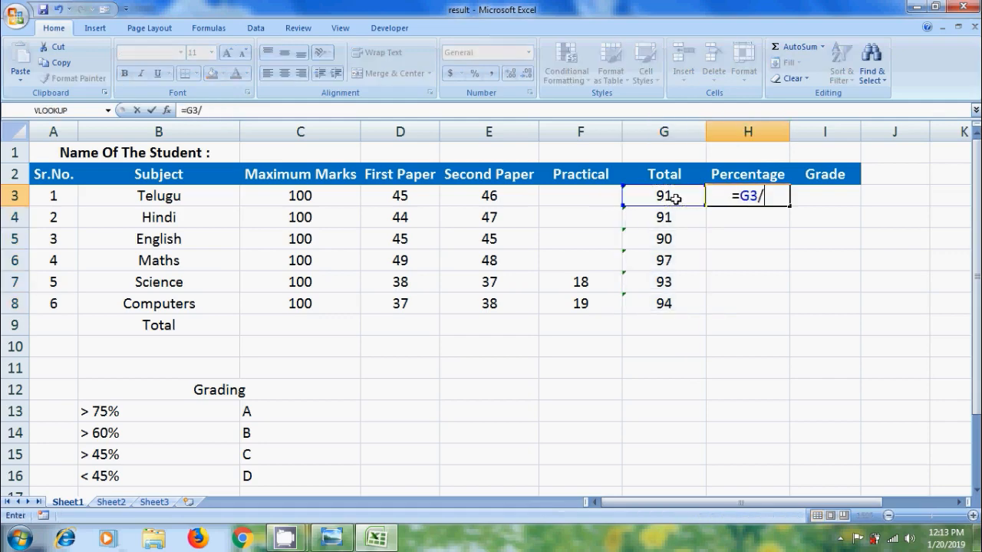
{"action": "left_click", "coordinate": [307, 193]}
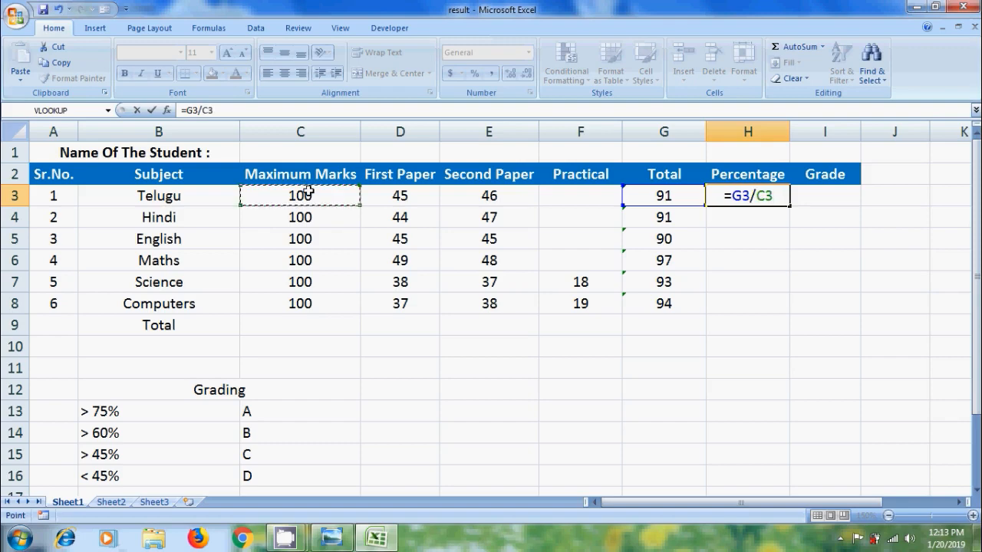
{"action": "key", "text": "Return"}
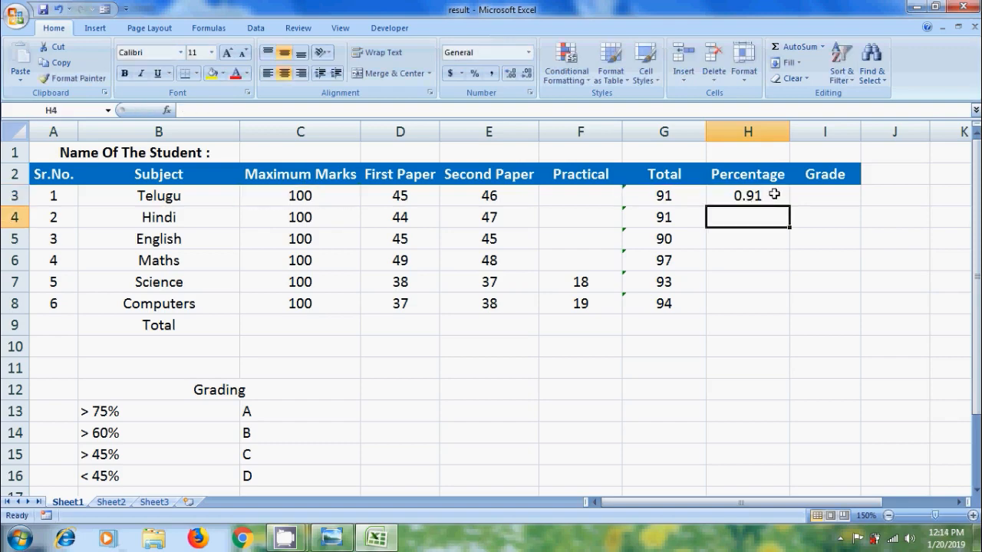
Format the Percentage cells H3:H8 as percentages and fill the H3 formula down to H8.
{"action": "left_click_drag", "start_coordinate": [775, 195], "coordinate": [773, 304]}
{"action": "left_click", "coordinate": [475, 74]}
{"action": "left_click", "coordinate": [777, 194]}
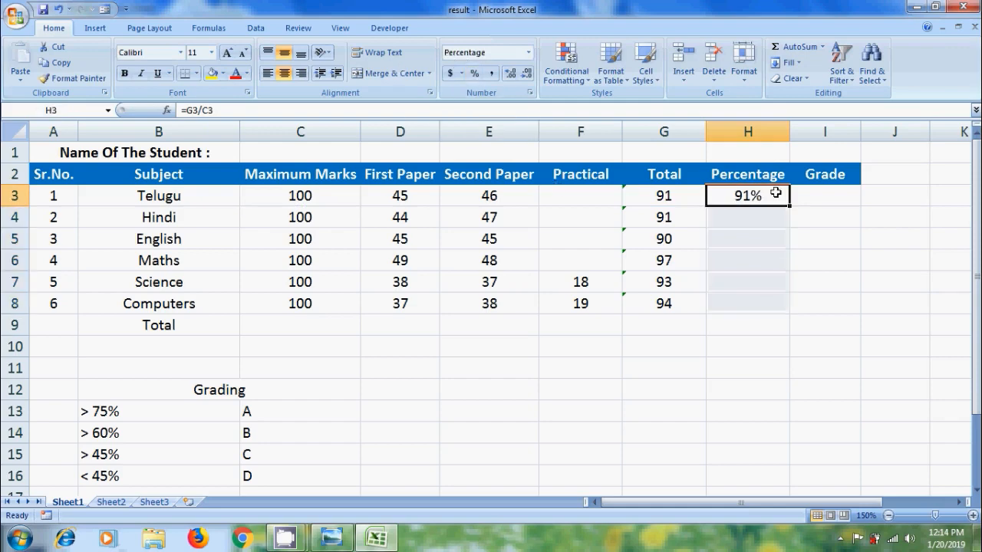
{"action": "left_click_drag", "start_coordinate": [790, 206], "coordinate": [782, 308]}
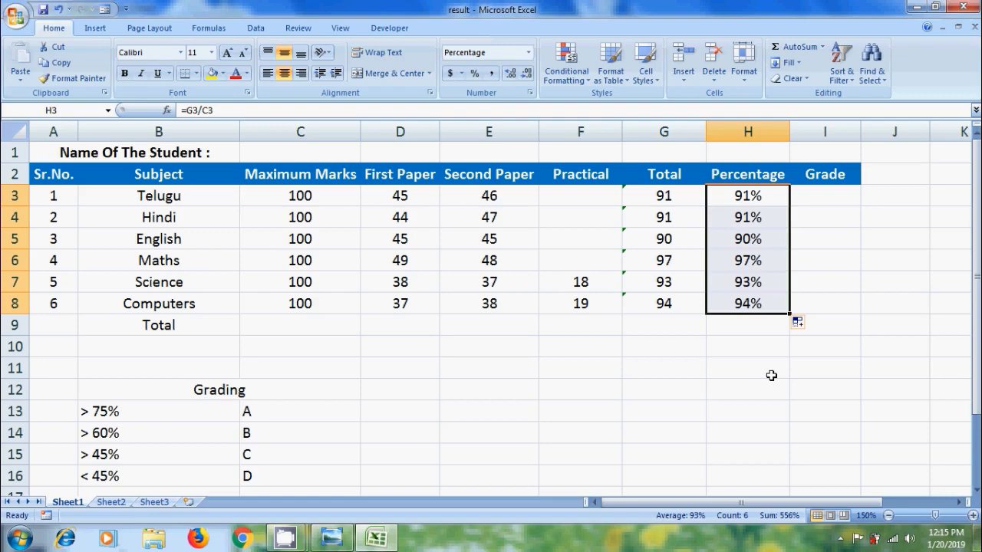
Begin an IF formula in Grade cell I3 that returns "A" when H3 is greater than 75%.
{"action": "left_click", "coordinate": [836, 194]}
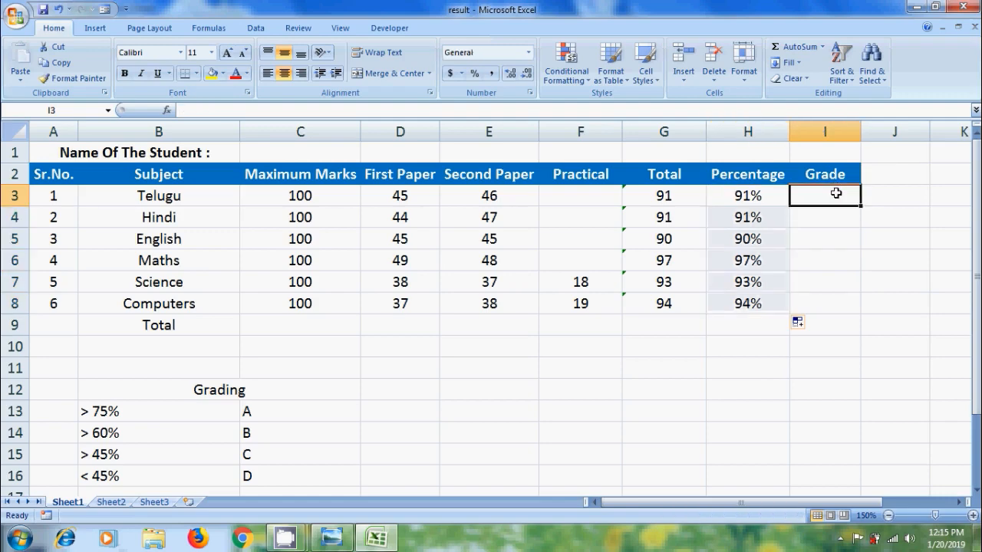
{"action": "type", "text": "="}
{"action": "type", "text": "IF("}
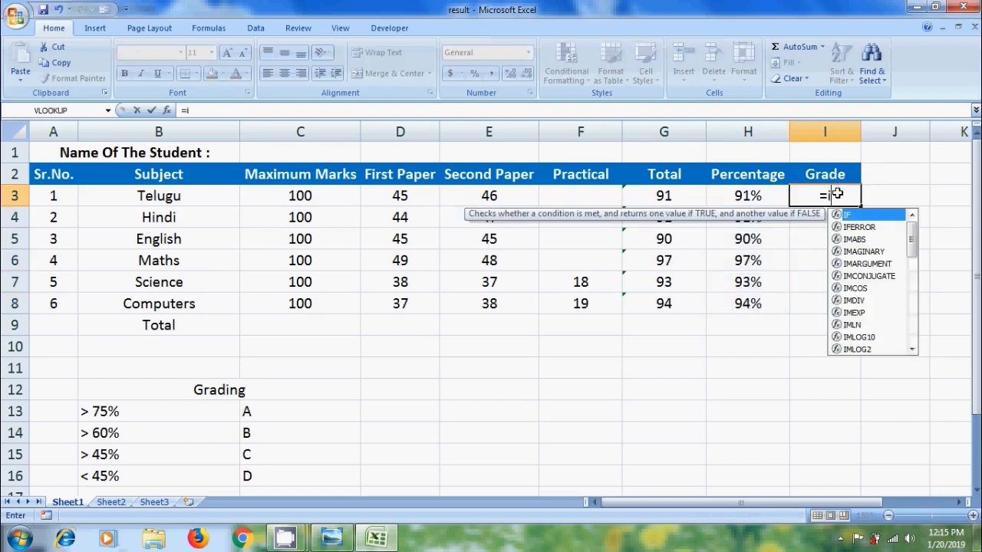
{"action": "left_click", "coordinate": [756, 196]}
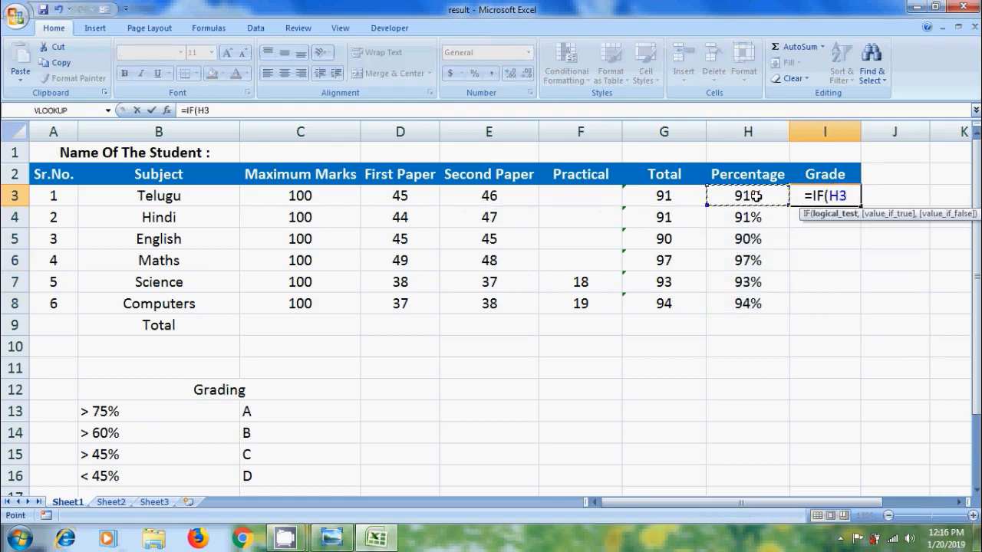
{"action": "type", "text": ">75%"}
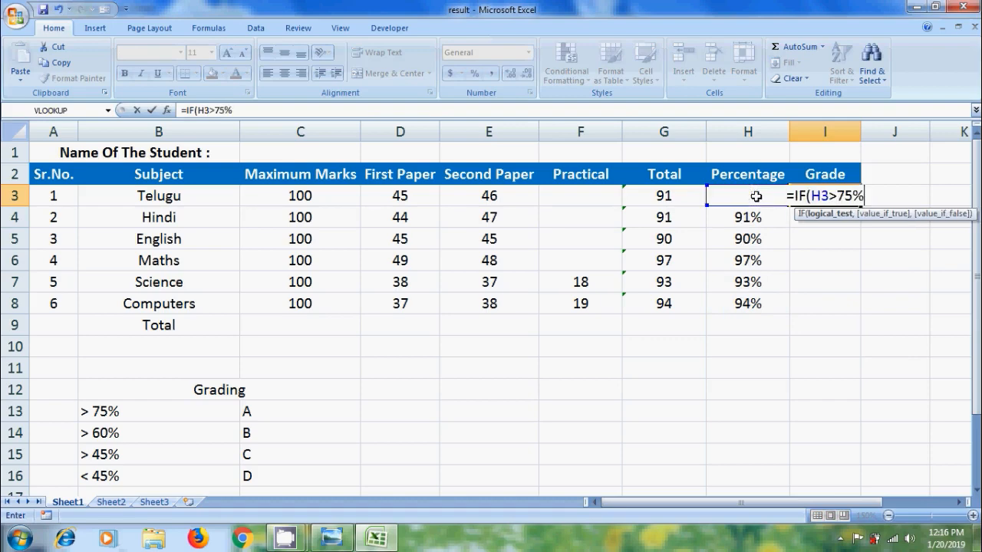
{"action": "type", "text": ","}
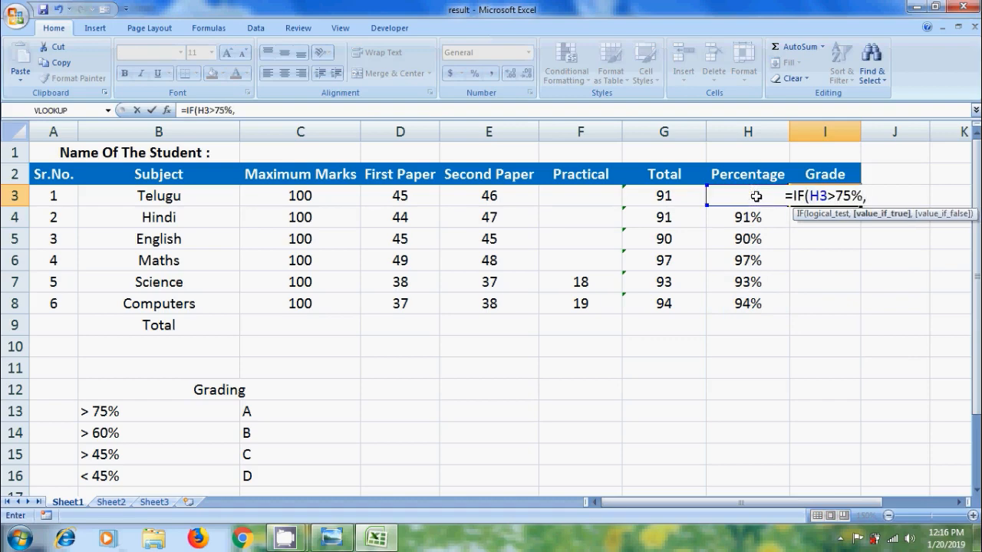
{"action": "type", "text": "\""}
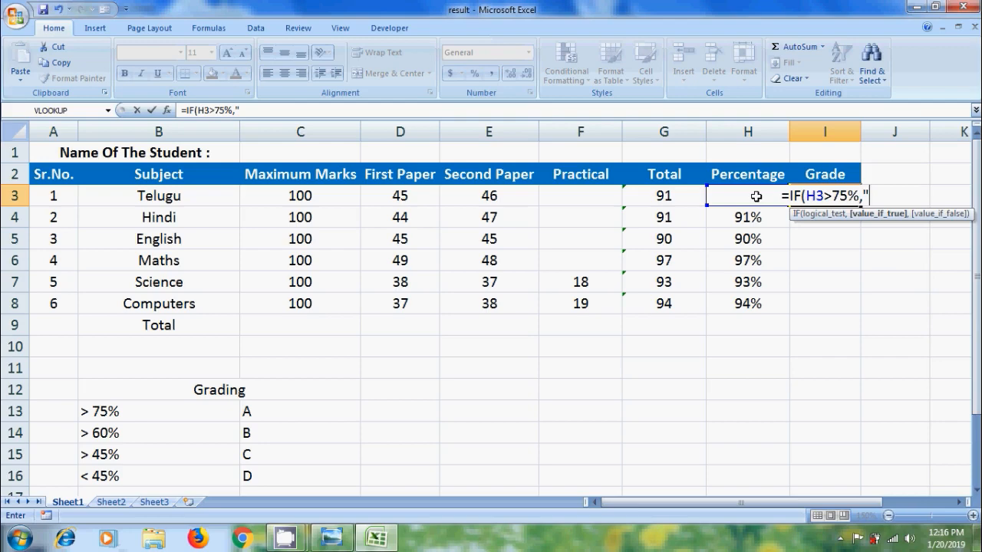
{"action": "type", "text": "A\""}
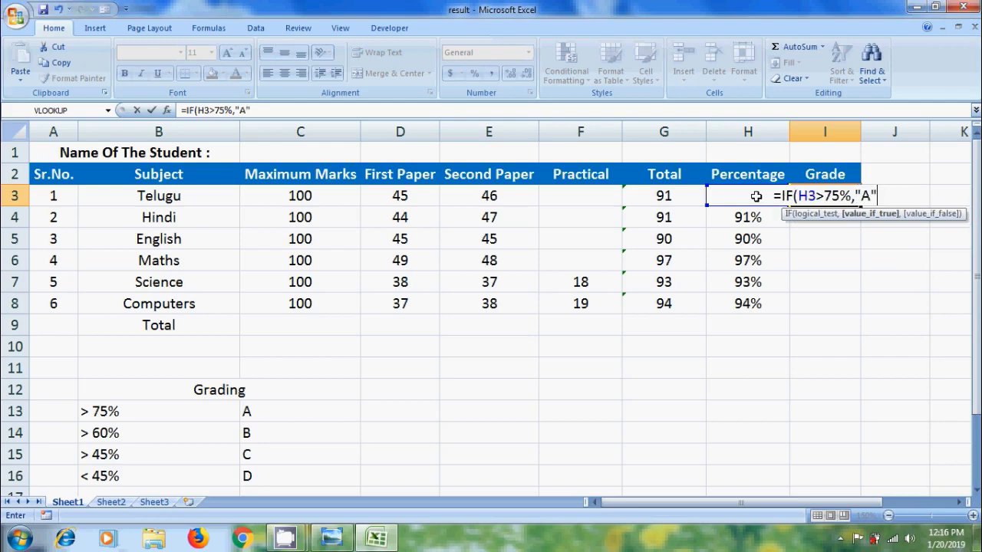
{"action": "type", "text": ","}
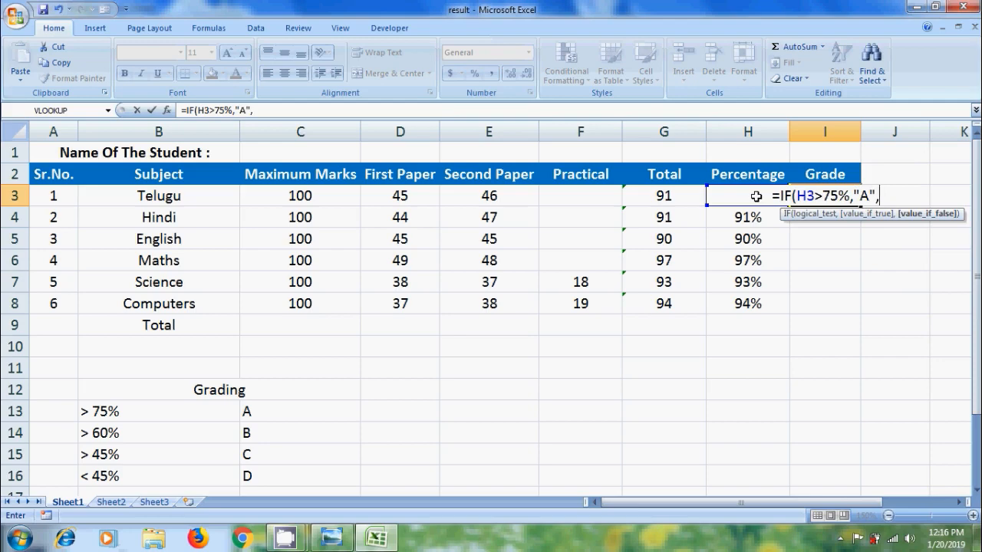
Nest IF conditions in the I3 formula returning "B" for H3>60% and "C" for H3>45%.
{"action": "type", "text": "IF(H"}
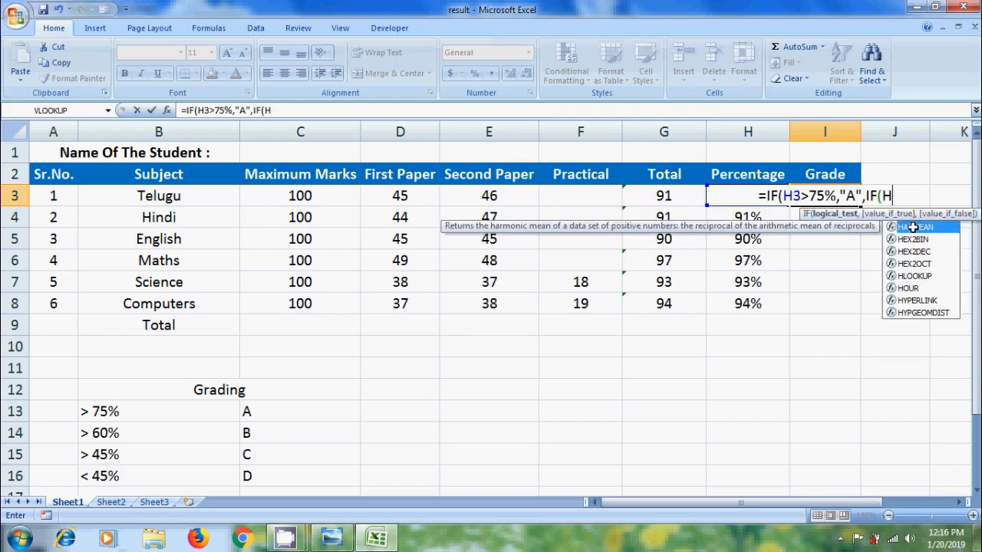
{"action": "type", "text": "3>60"}
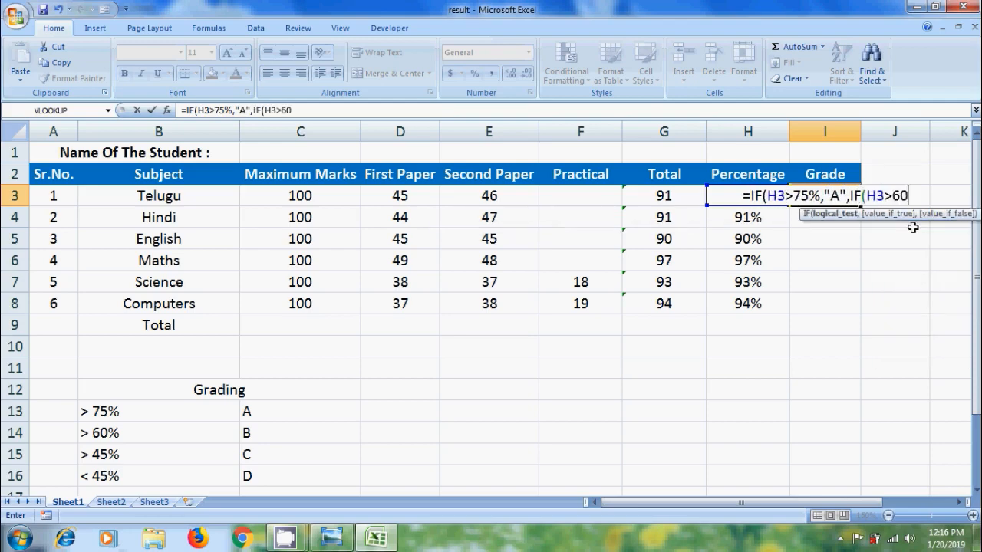
{"action": "type", "text": "%,\"B\",IF(H"}
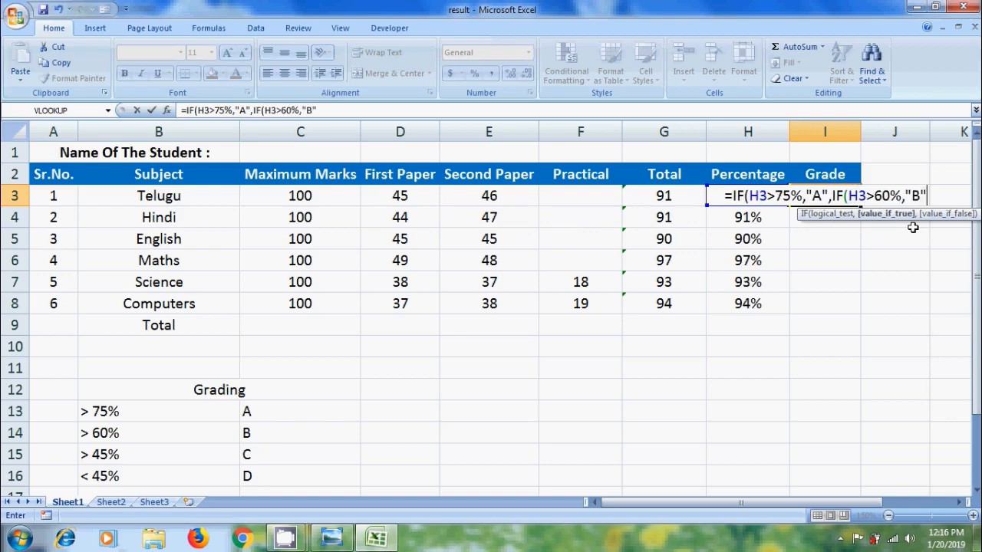
{"action": "type", "text": "3"}
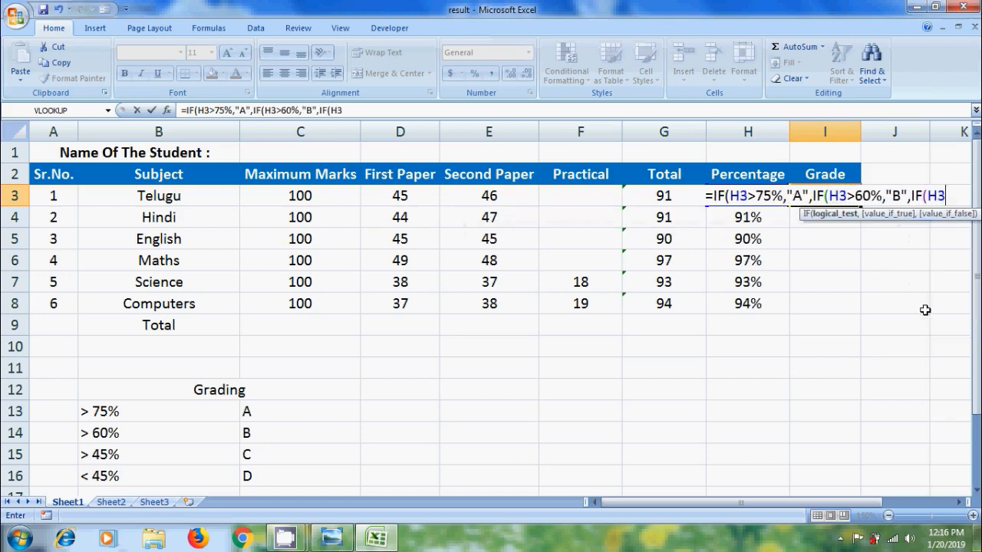
{"action": "type", "text": ">45%"}
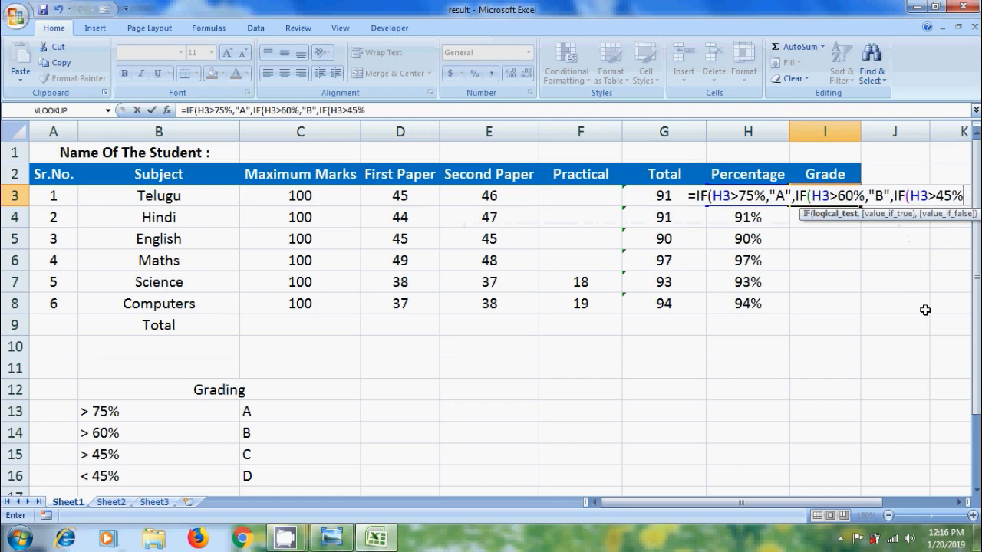
{"action": "type", "text": ",\"C\""}
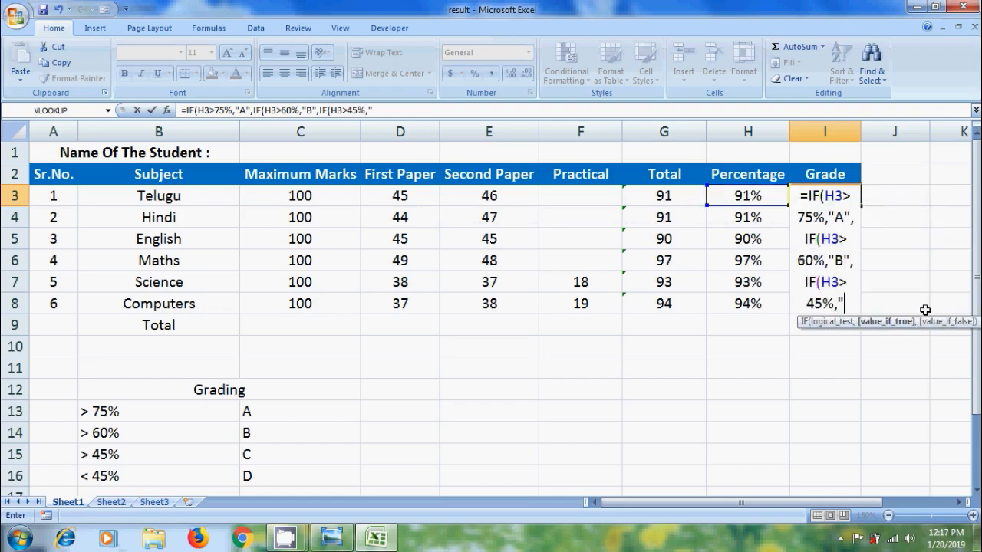
Complete the I3 grade formula with "D" as the fallback value and fill it down to I8.
{"action": "type", "text": ",\"D\""}
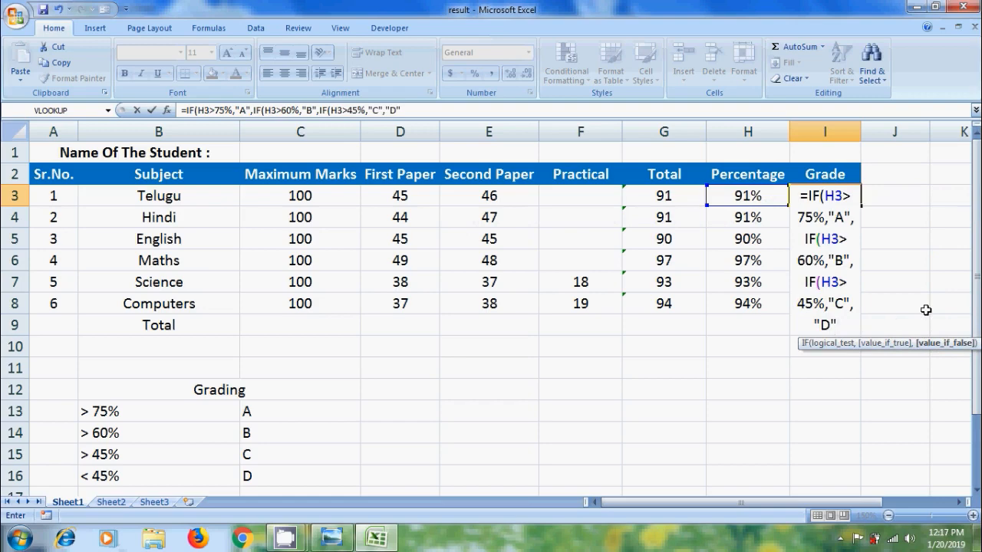
{"action": "type", "text": ")))"}
{"action": "key", "text": "Return"}
{"action": "left_click", "coordinate": [848, 198]}
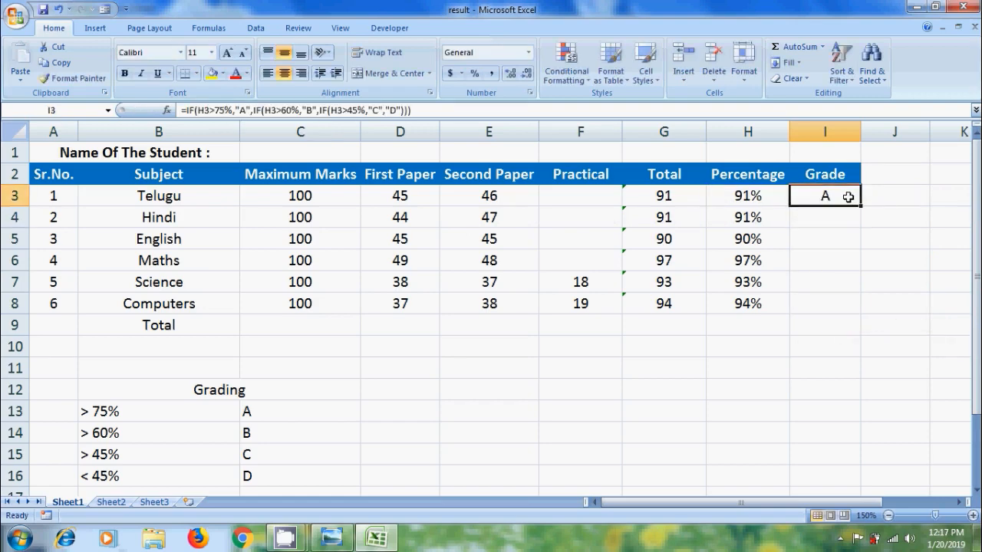
{"action": "left_click_drag", "start_coordinate": [862, 206], "coordinate": [861, 313]}
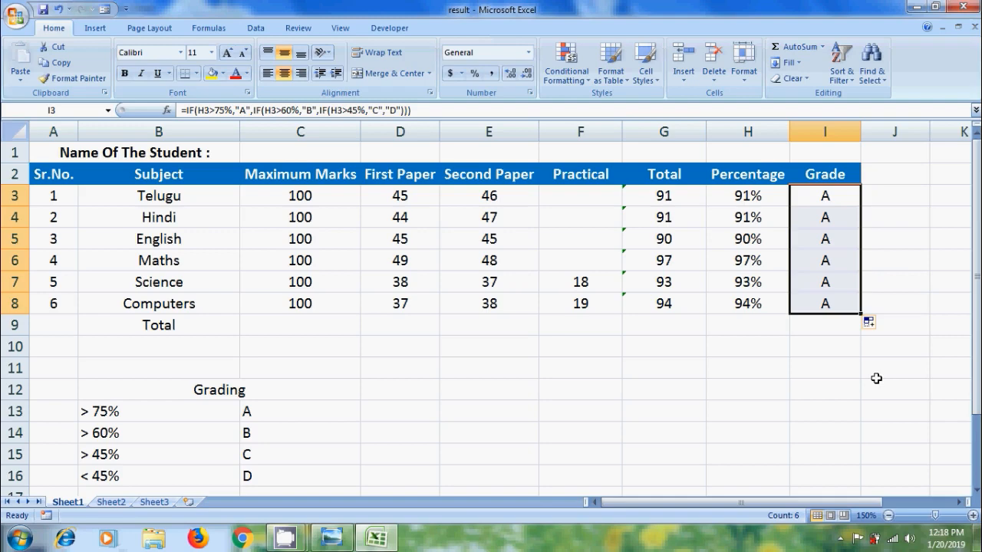
Change the Hindi First Paper and Second Paper marks in D4 and E4 to 22 each.
{"action": "left_click", "coordinate": [412, 220]}
{"action": "type", "text": "22"}
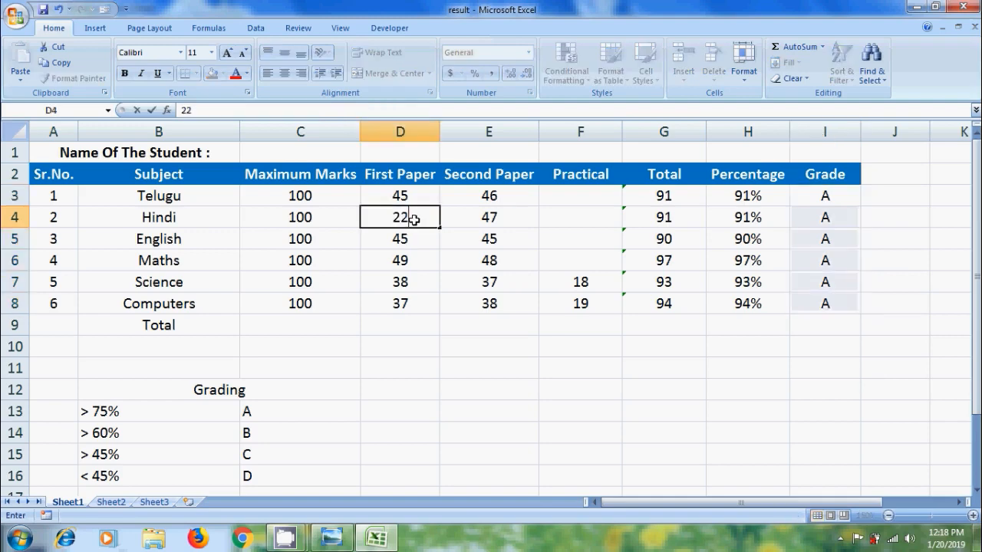
{"action": "key", "text": "Tab"}
{"action": "type", "text": "22"}
{"action": "left_click", "coordinate": [664, 411]}
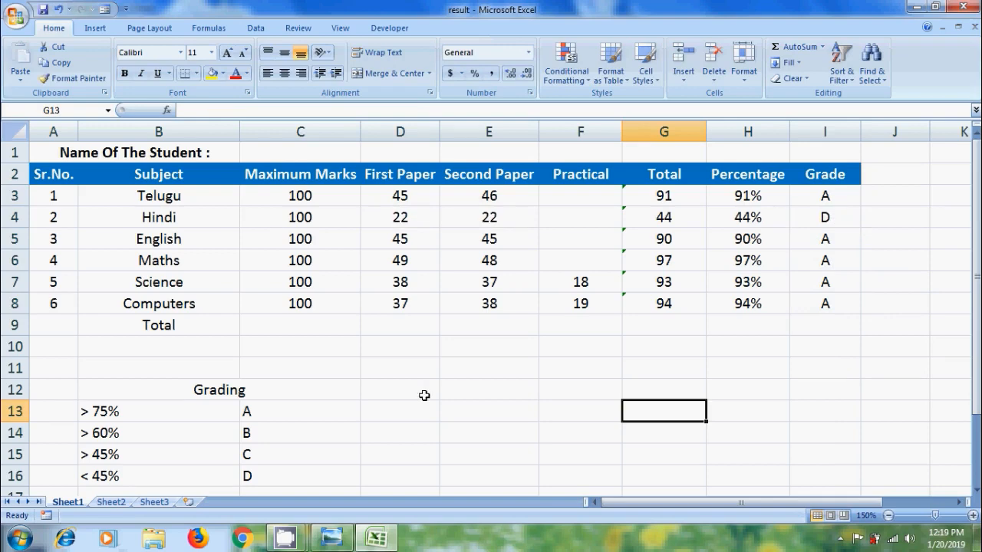
Sum the Maximum Marks column in C9 with AutoSum and fill the formula across the Total row to G9.
{"action": "left_click", "coordinate": [298, 325]}
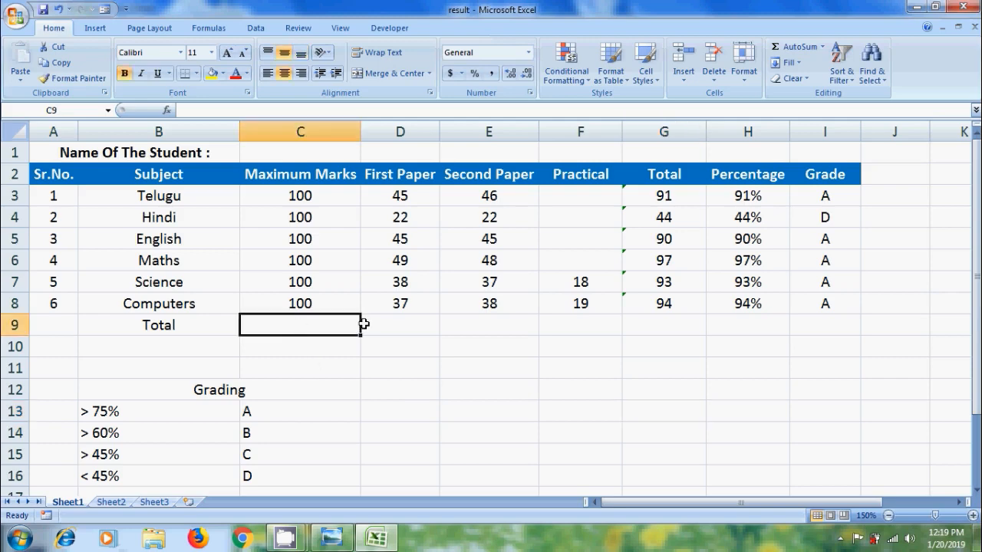
{"action": "left_click", "coordinate": [796, 47]}
{"action": "left_click", "coordinate": [797, 47]}
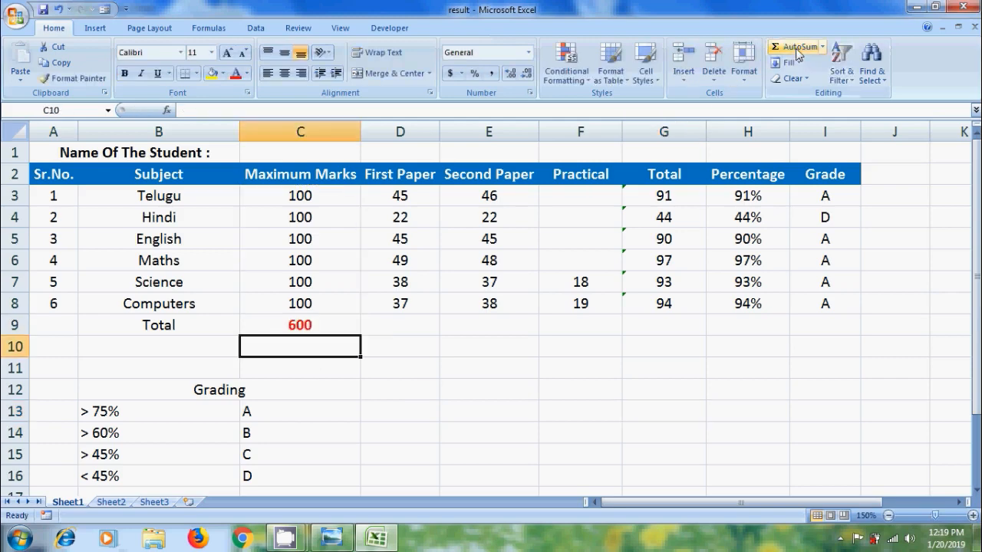
{"action": "left_click_drag", "start_coordinate": [361, 335], "coordinate": [674, 319]}
Switch to the resultsheet image in Windows Photo Viewer, and minimize the open windows to show the desktop.
{"action": "left_click", "coordinate": [325, 544]}
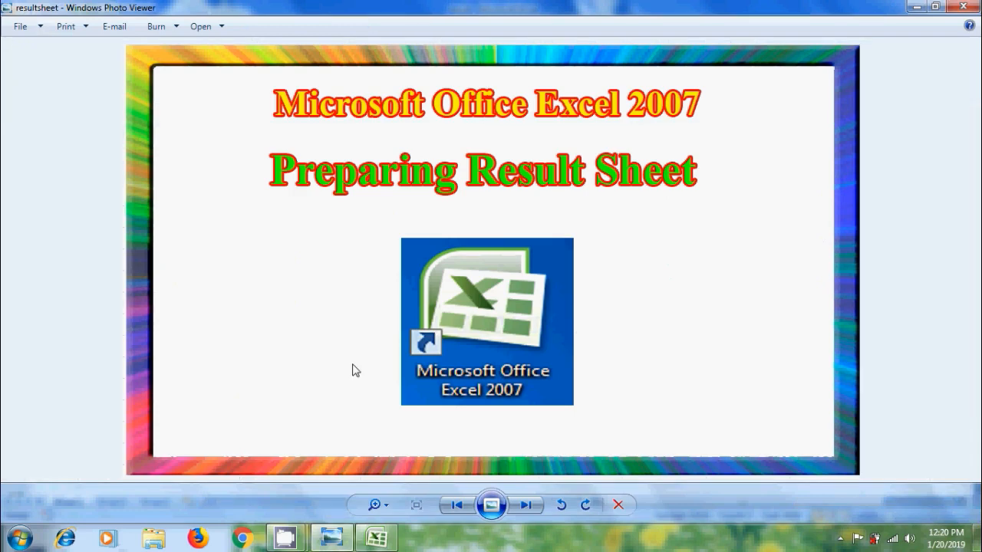
{"action": "left_click", "coordinate": [917, 7]}
{"action": "left_click", "coordinate": [915, 6]}
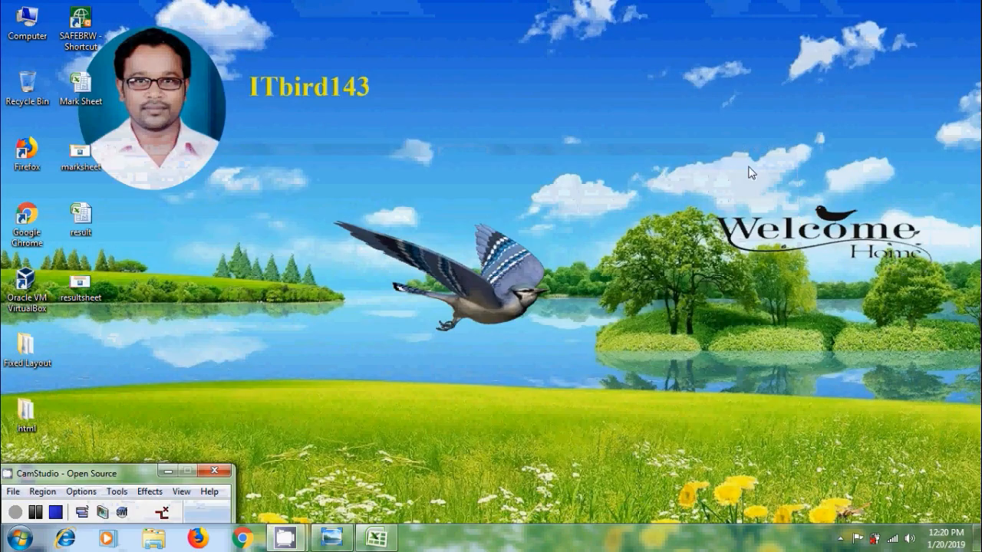